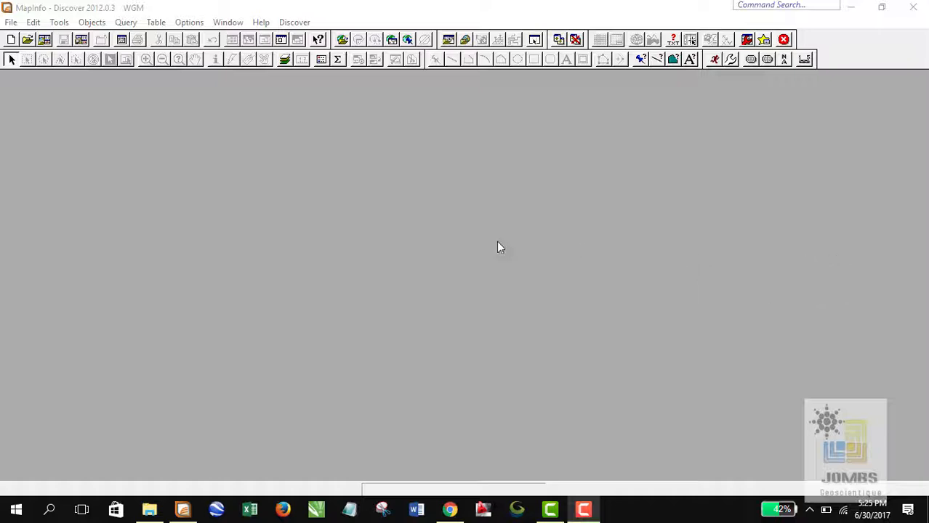
left_click(10, 23)
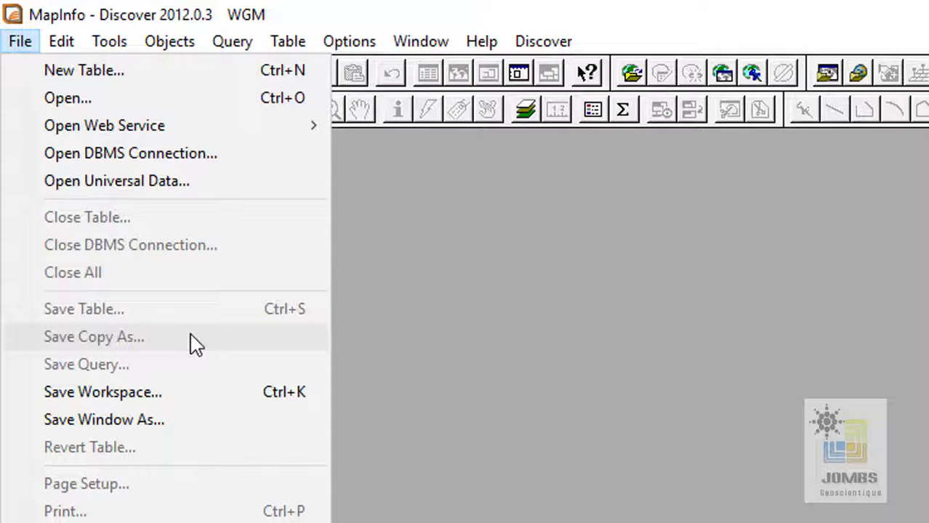
left_click(799, 353)
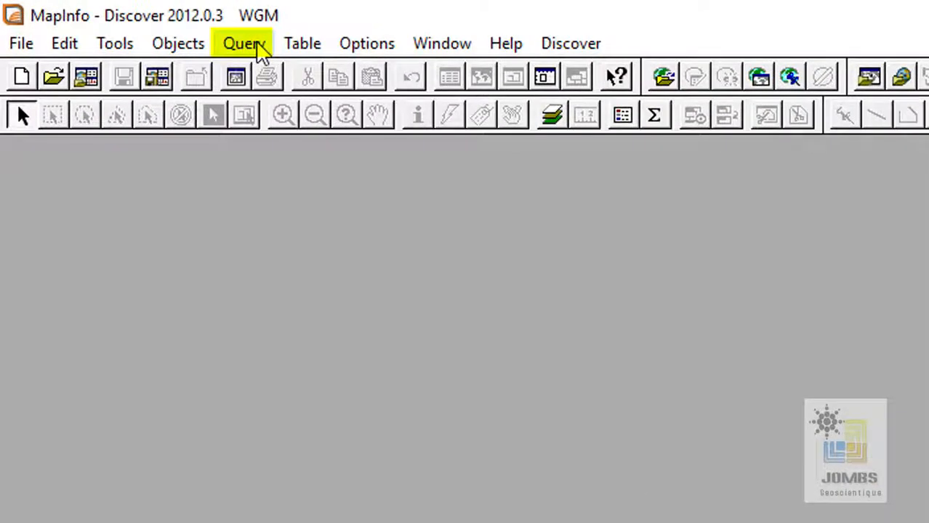
left_click(261, 52)
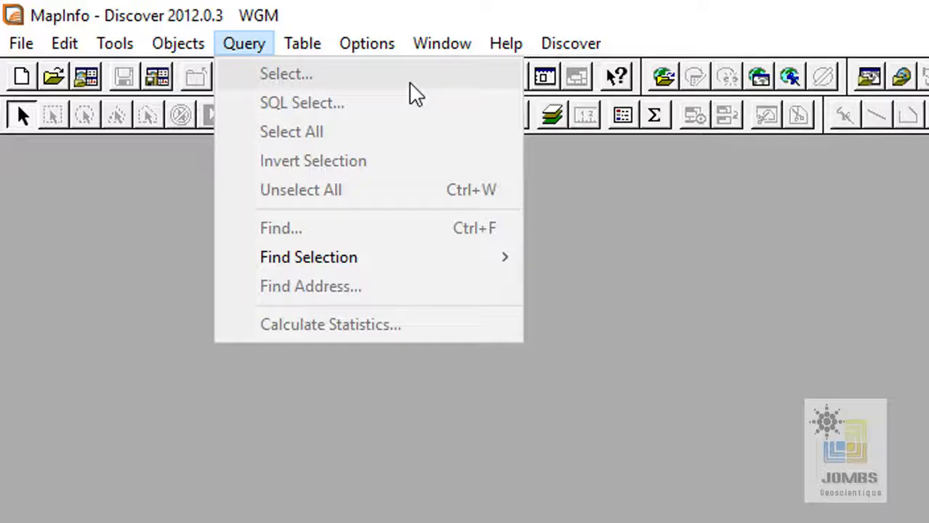
key("Escape")
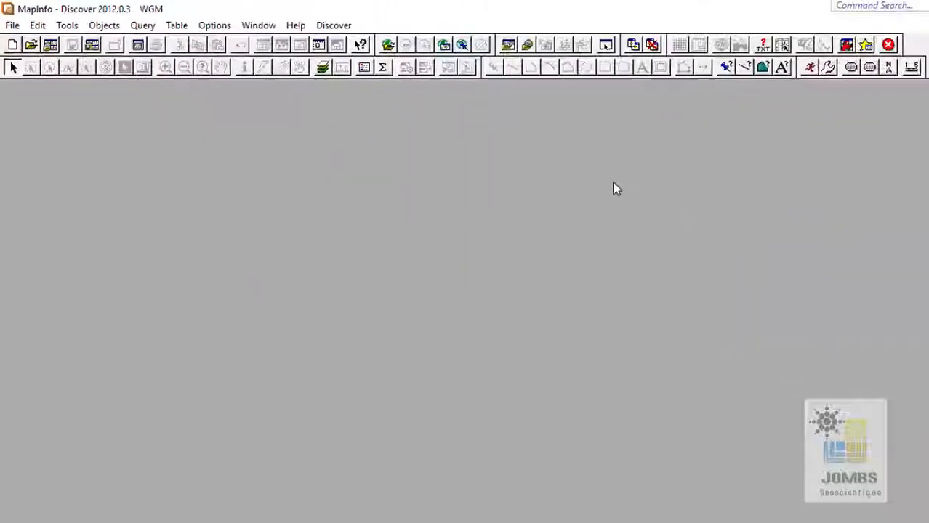
Open the Soil_Geochemistry.TAB table from the Geochem folder inside Discover 3D Tutorial
left_click(27, 39)
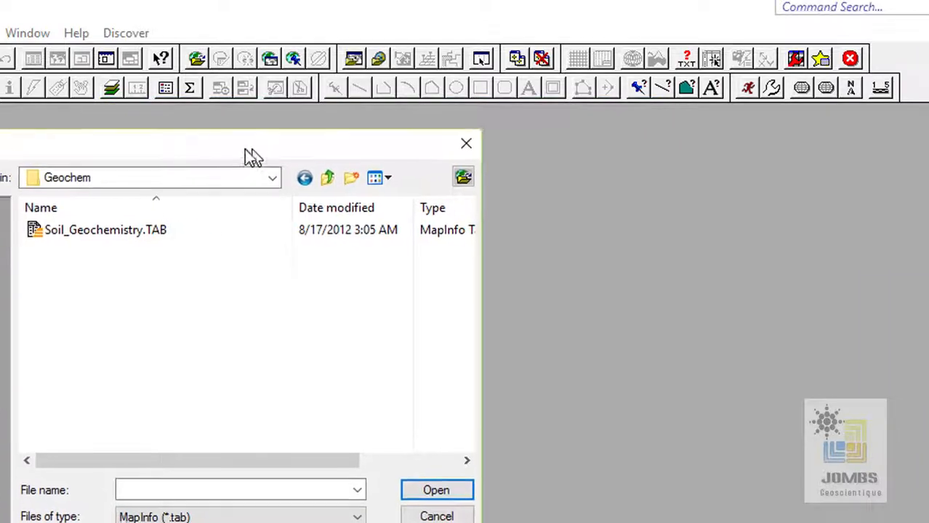
left_click_drag(244, 149, 224, 143)
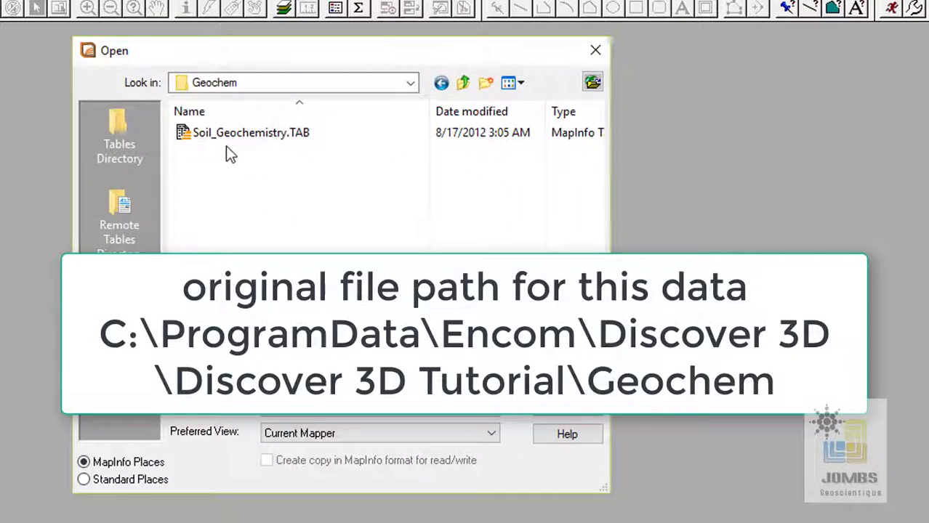
left_click(226, 137)
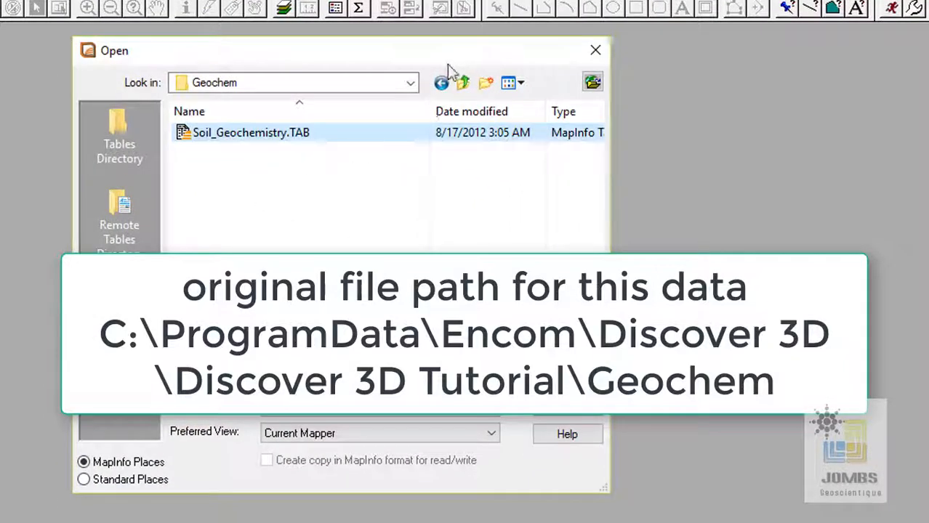
left_click(411, 83)
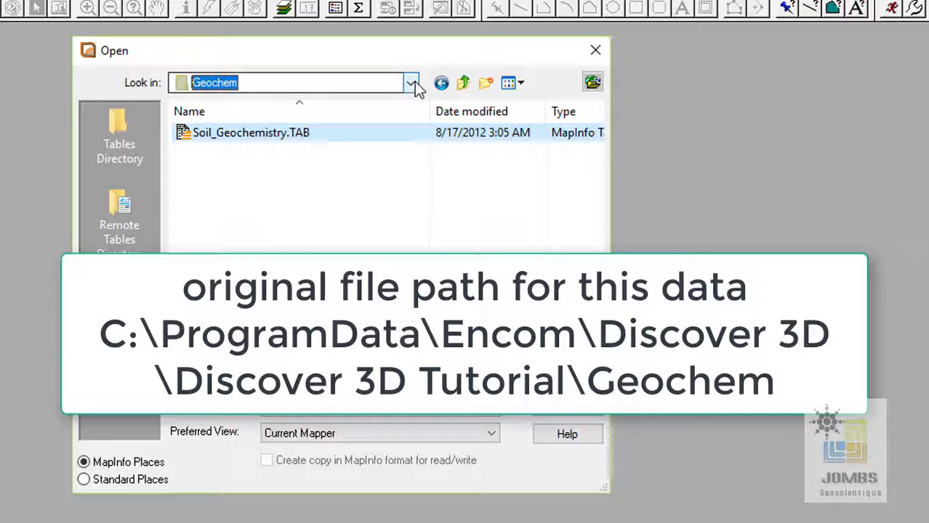
left_click(413, 83)
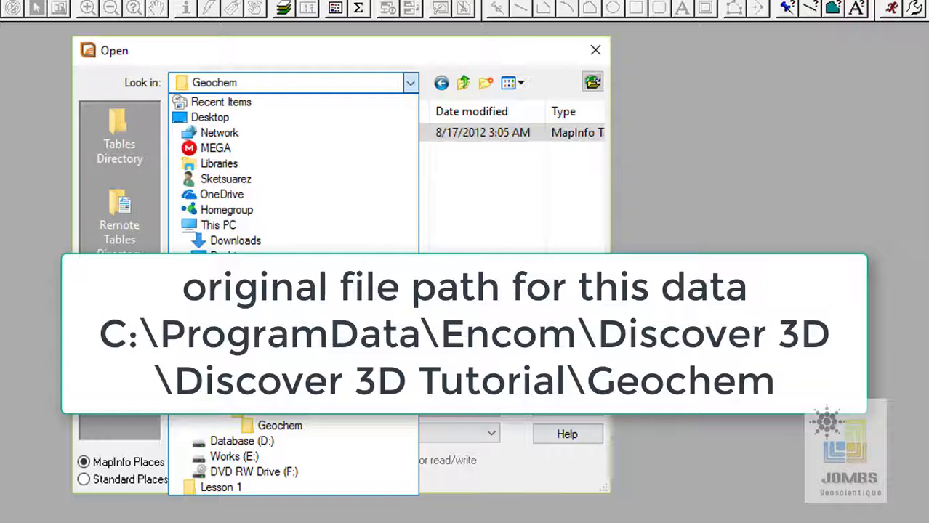
left_click(371, 416)
left_click(244, 169)
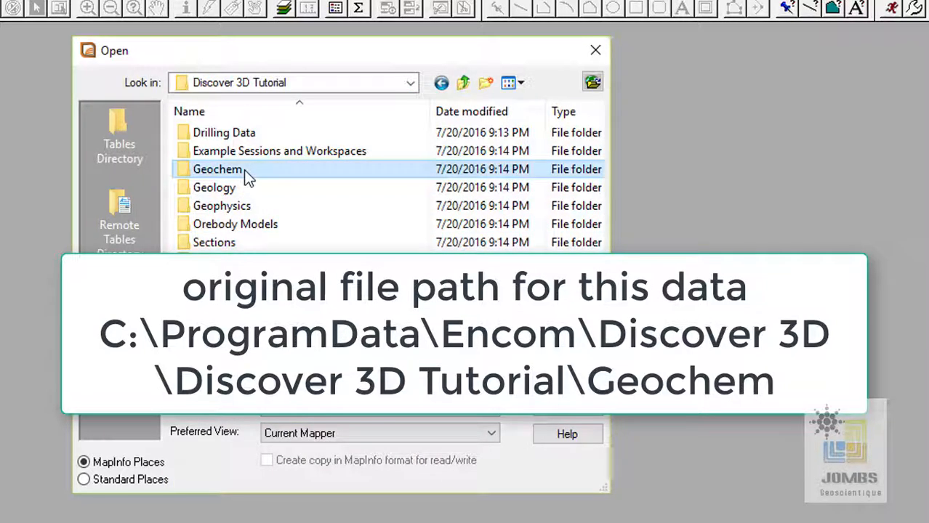
double_click(280, 172)
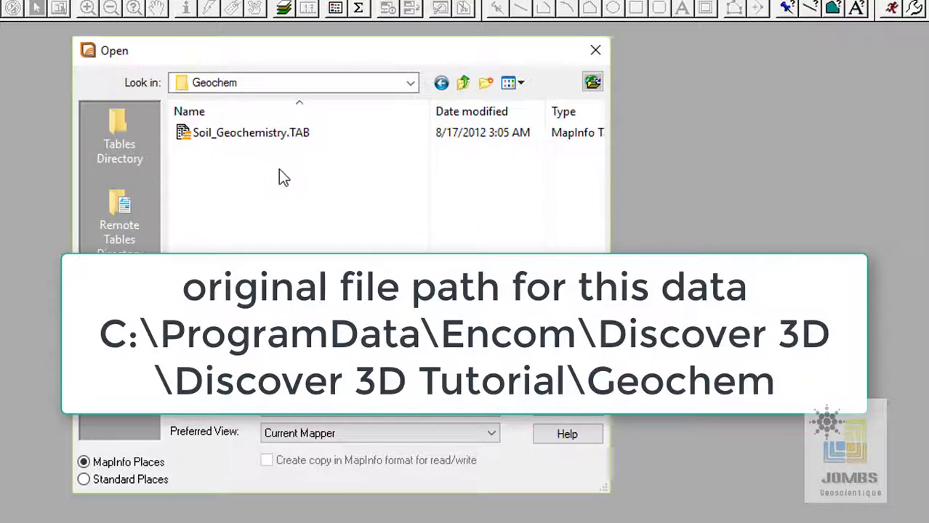
left_click(270, 135)
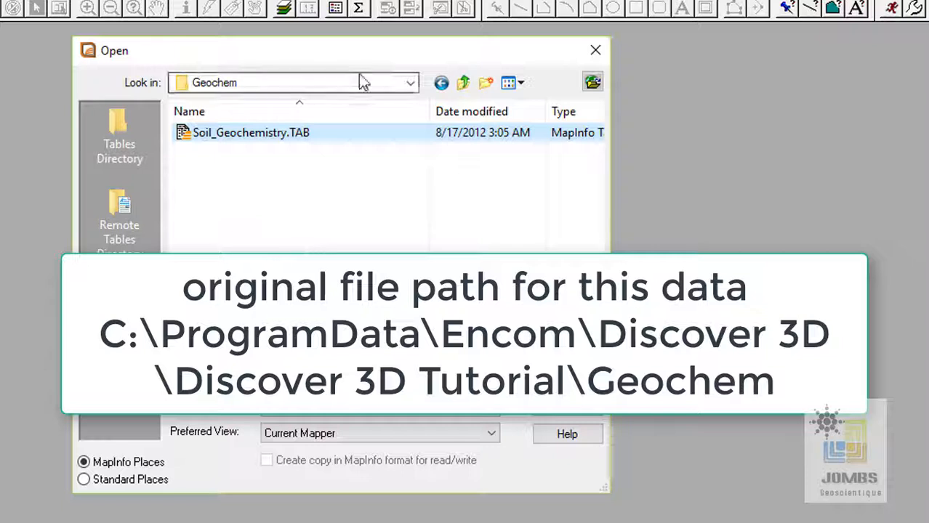
left_click_drag(372, 58, 366, 45)
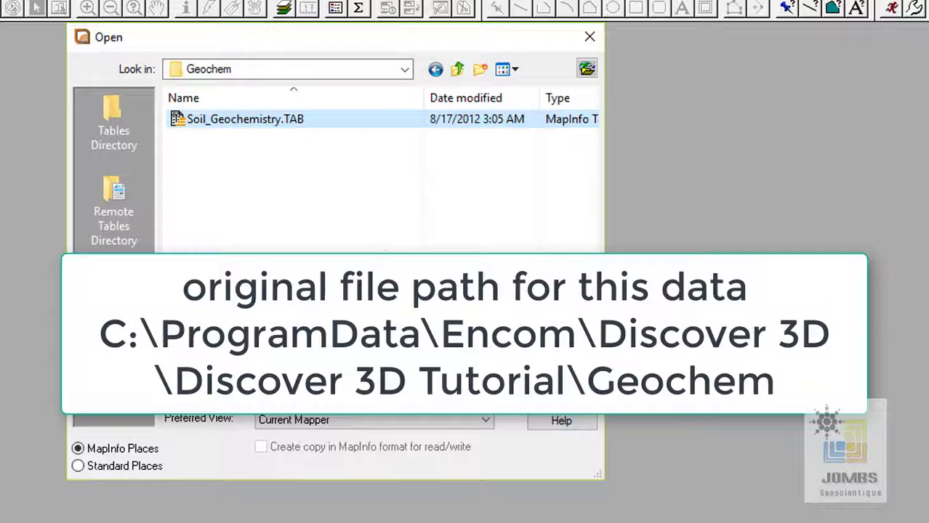
left_click(580, 374)
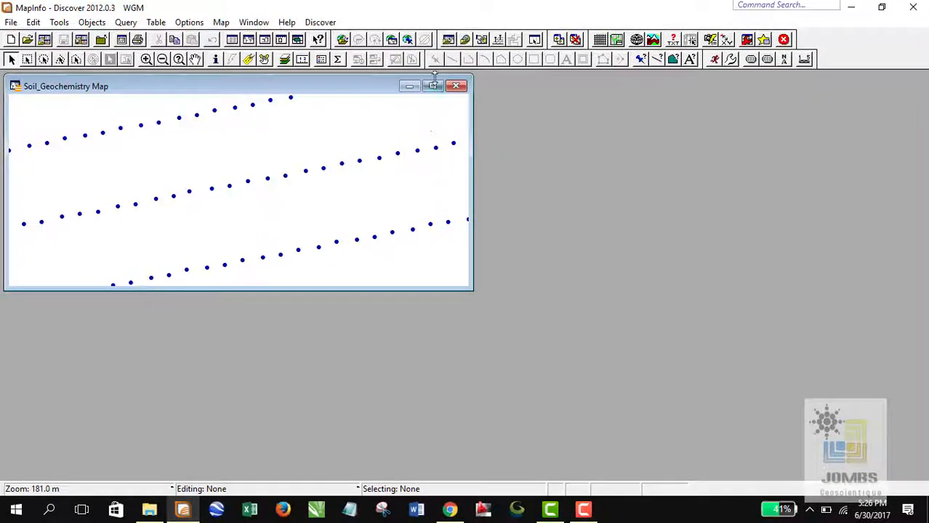
Maximise the Soil_Geochemistry map and examine the spacing and extent of the dense grid of soil sample lines
left_click(434, 86)
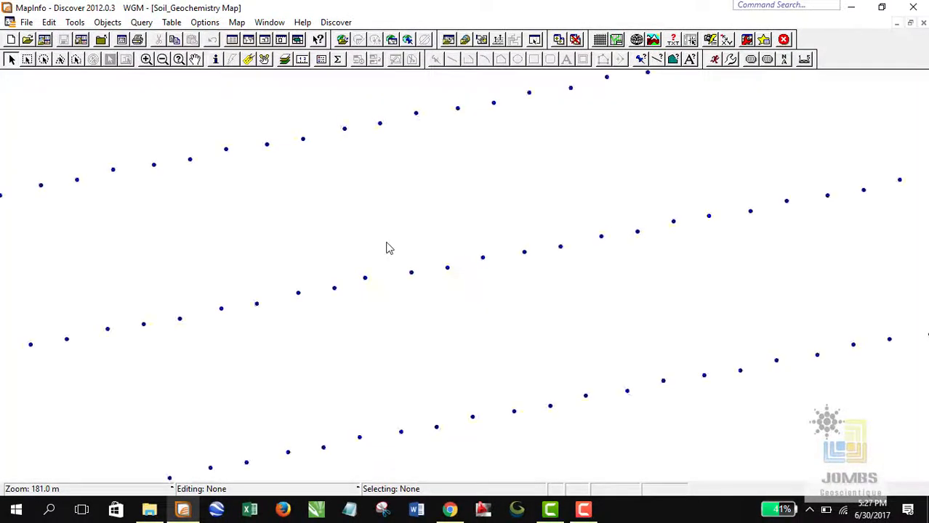
scroll(387, 248, "down", 3)
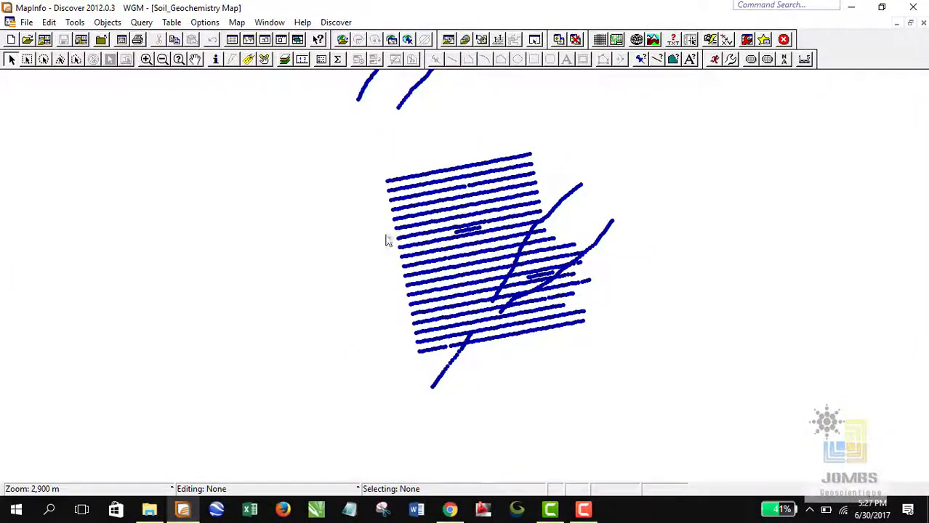
left_click(195, 60)
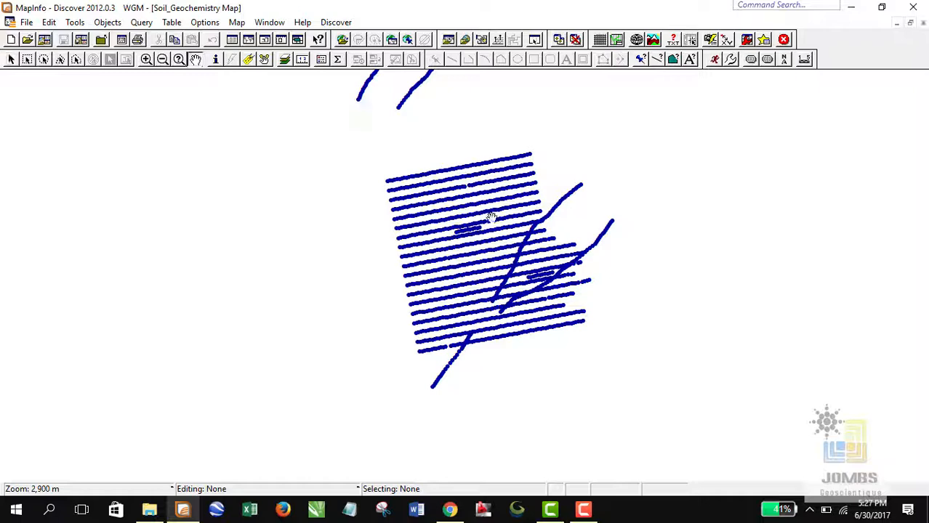
left_click_drag(491, 214, 475, 209)
scroll(477, 212, "up", 2)
scroll(476, 212, "up", 1)
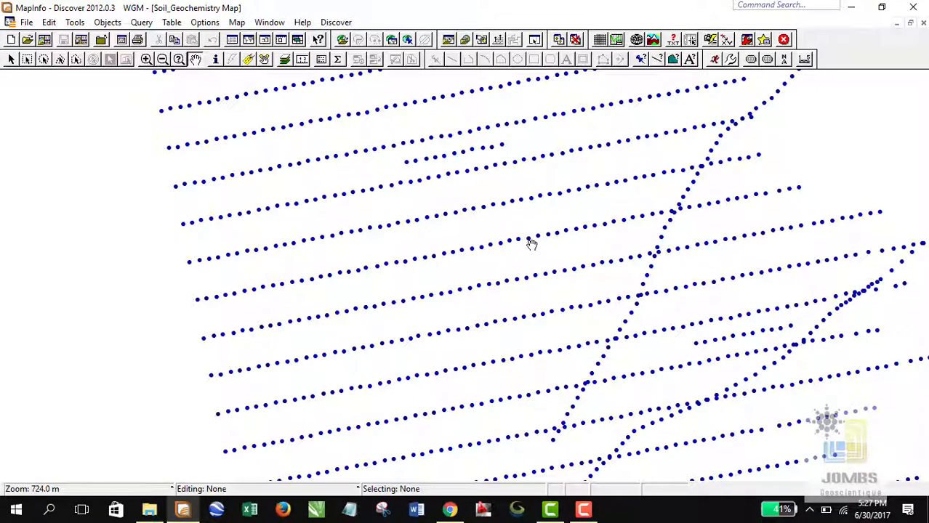
left_click_drag(528, 242, 481, 253)
scroll(465, 212, "down", 2)
scroll(464, 214, "down", 1)
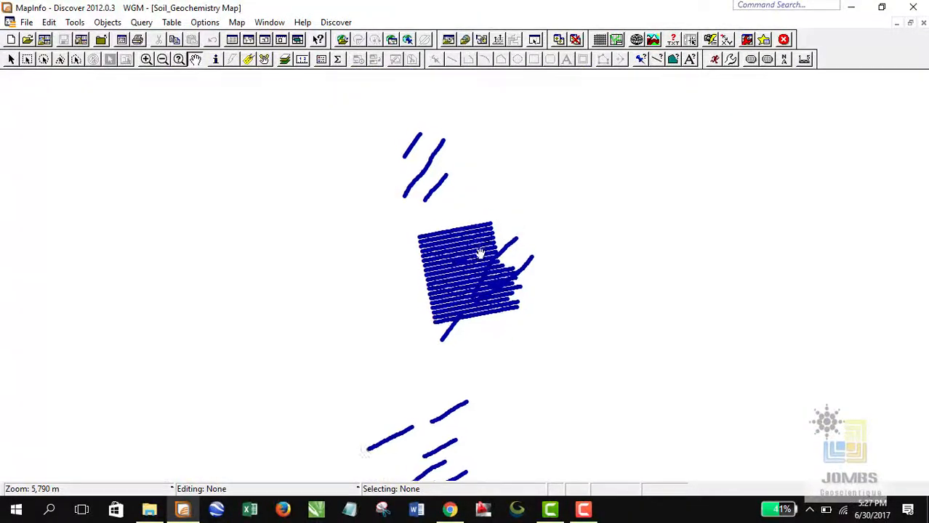
scroll(454, 210, "up", 1)
scroll(497, 295, "up", 1)
left_click_drag(484, 212, 498, 311)
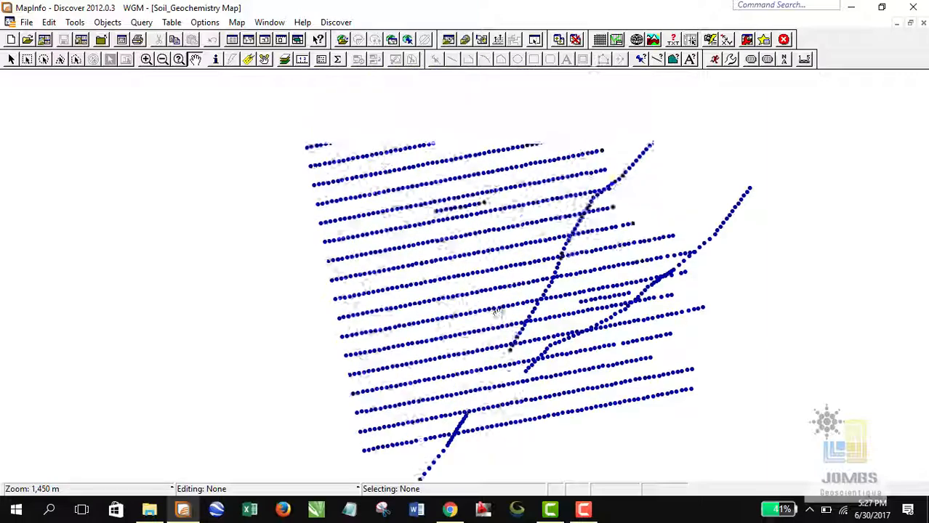
scroll(483, 281, "down", 1)
scroll(534, 179, "up", 1)
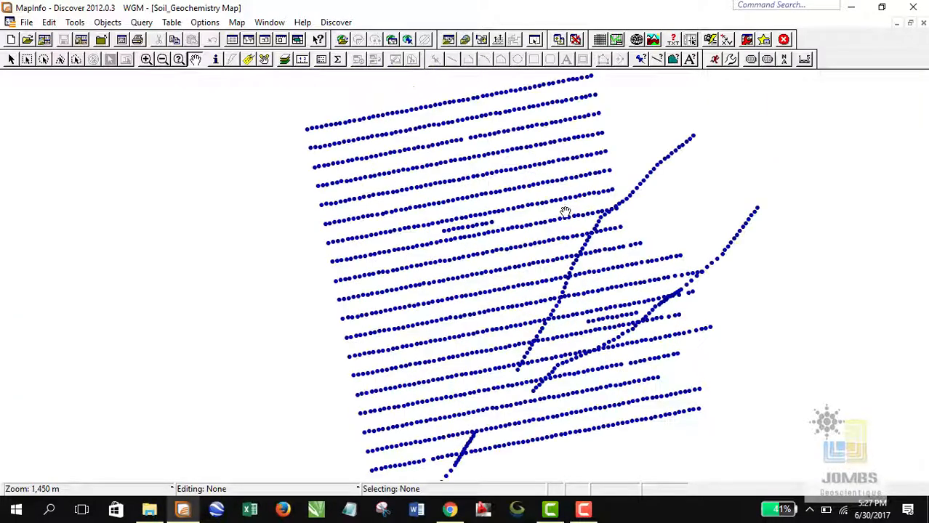
left_click_drag(564, 209, 410, 227)
left_click_drag(561, 318, 574, 265)
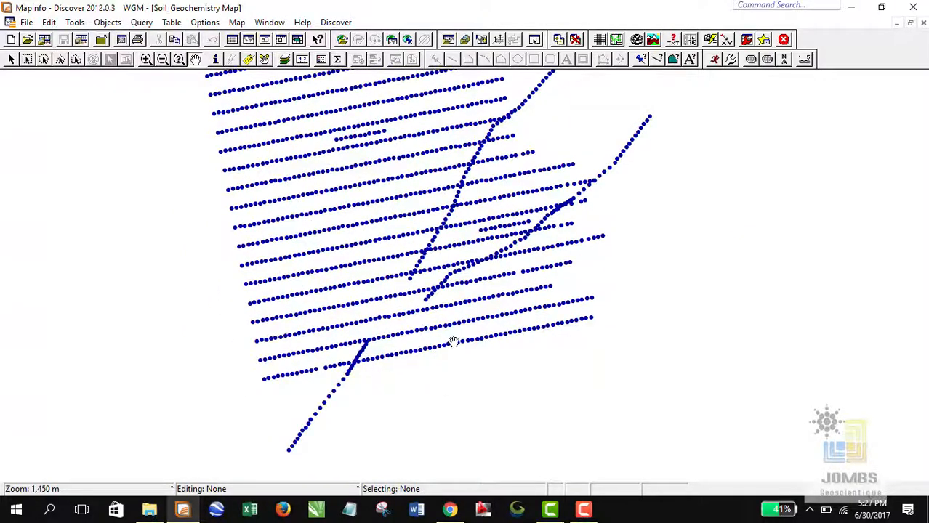
Examine the separate sample lines below the dense grid and the overall layout of the soil survey
scroll(452, 338, "down", 1)
left_click_drag(414, 364, 452, 251)
scroll(475, 189, "up", 1)
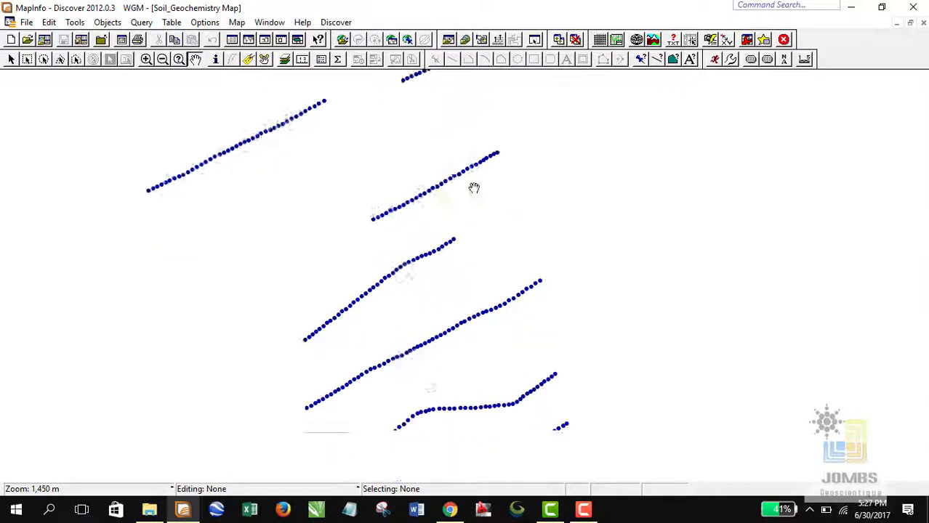
left_click_drag(411, 390, 417, 264)
scroll(465, 275, "up", 1)
left_click_drag(494, 280, 399, 311)
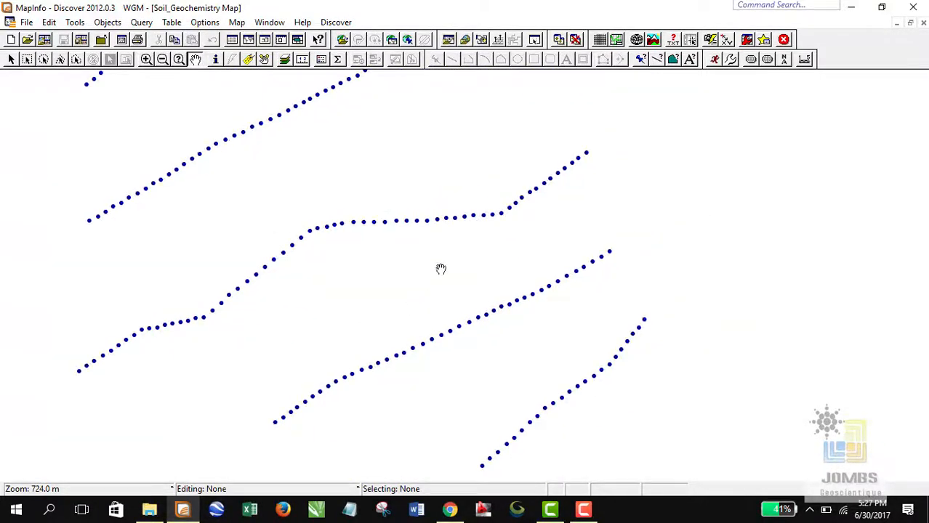
scroll(443, 272, "down", 1)
left_click_drag(481, 294, 473, 255)
scroll(603, 247, "down", 1)
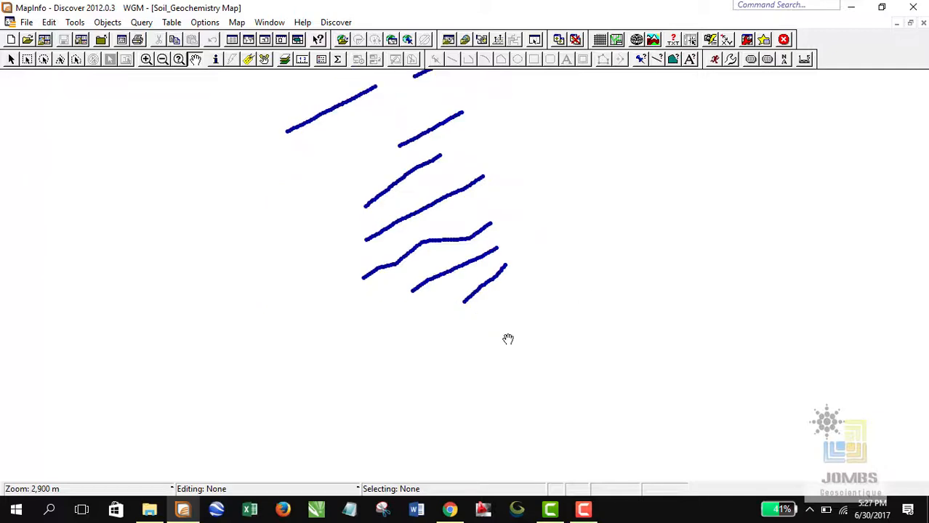
left_click_drag(506, 338, 513, 375)
left_click_drag(513, 308, 442, 302)
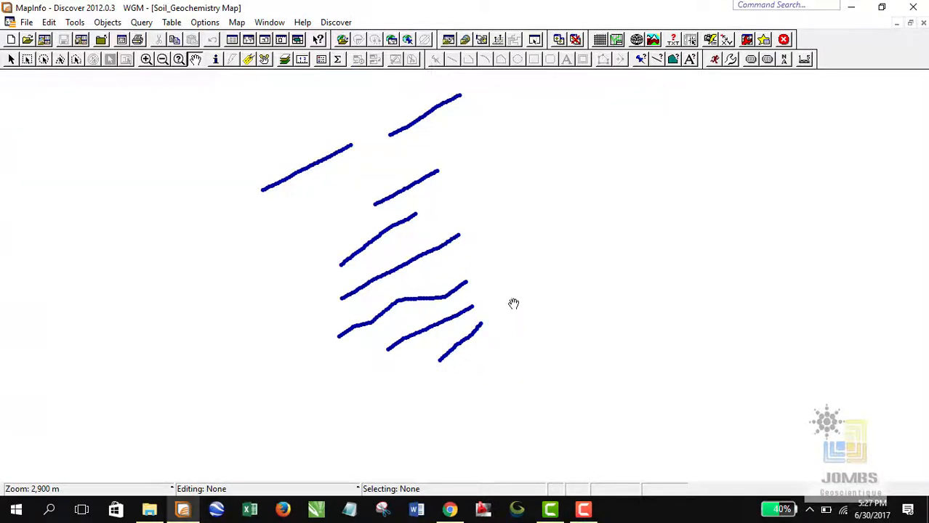
left_click_drag(512, 303, 517, 328)
left_click_drag(497, 173, 468, 266)
scroll(410, 234, "down", 1)
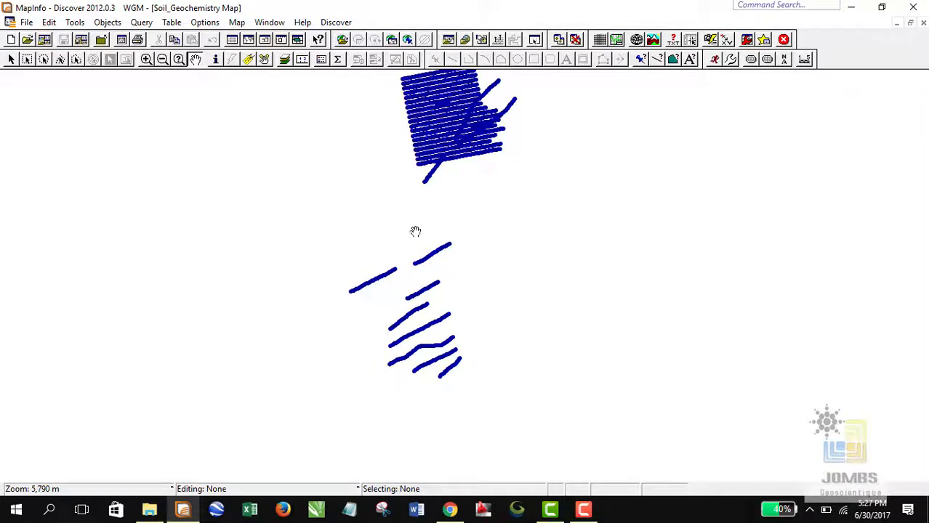
left_click_drag(439, 193, 458, 260)
left_click_drag(413, 148, 431, 216)
scroll(432, 217, "up", 2)
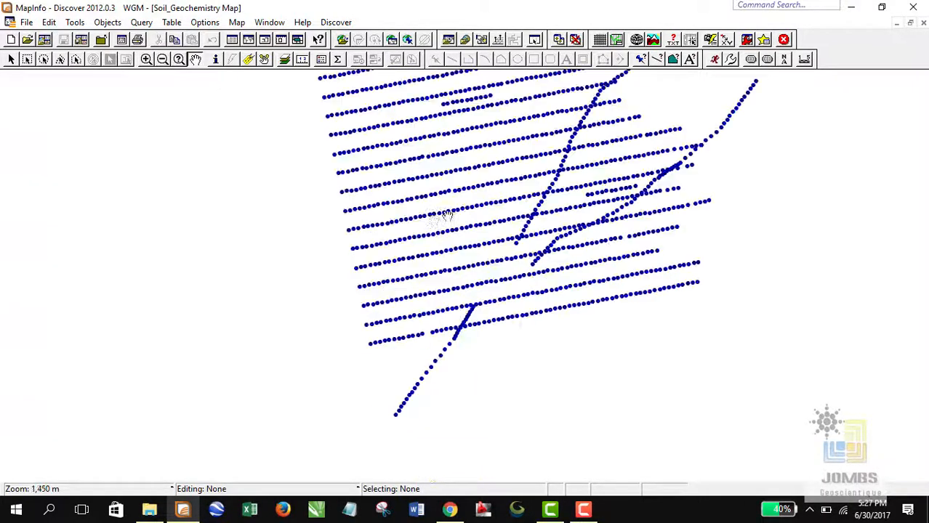
scroll(447, 215, "down", 3)
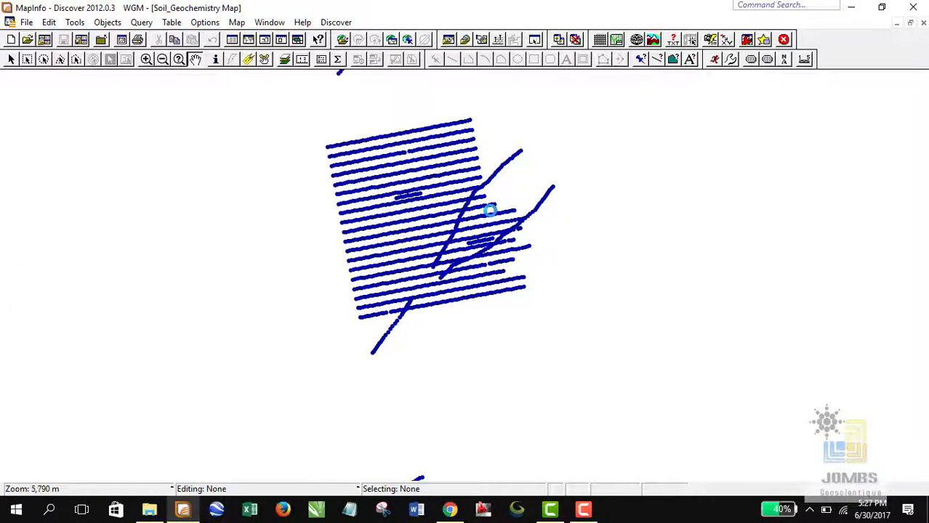
scroll(484, 275, "up", 1)
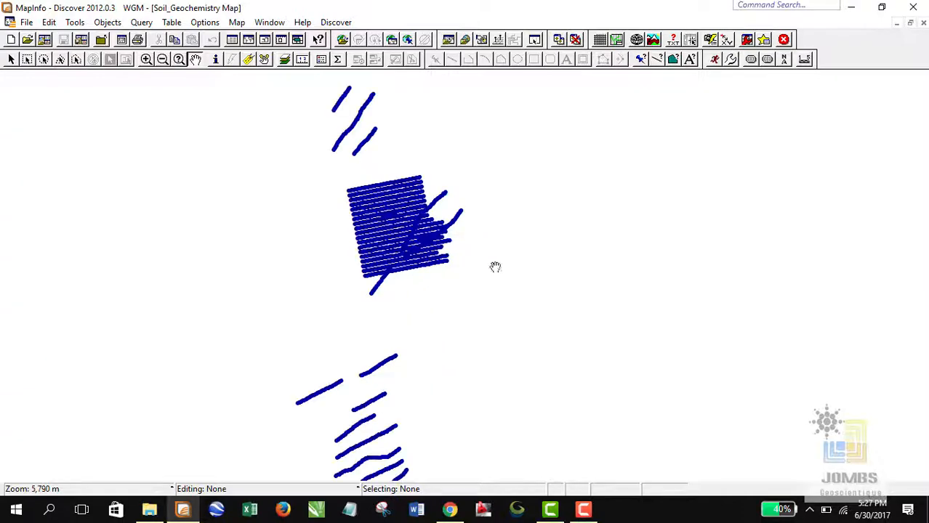
Restore the maximised map window to its smaller size and open a new browser window for the Soil_Geochemistry table
left_click(910, 23)
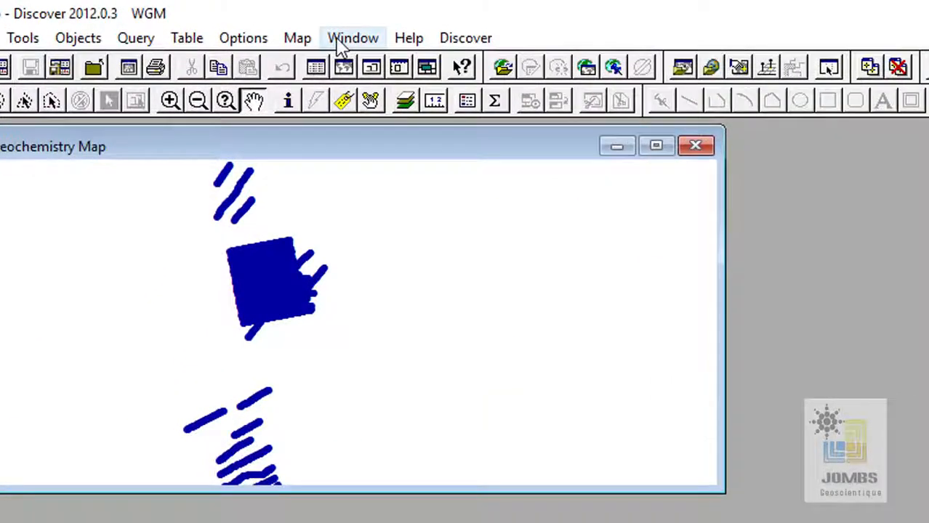
left_click(347, 38)
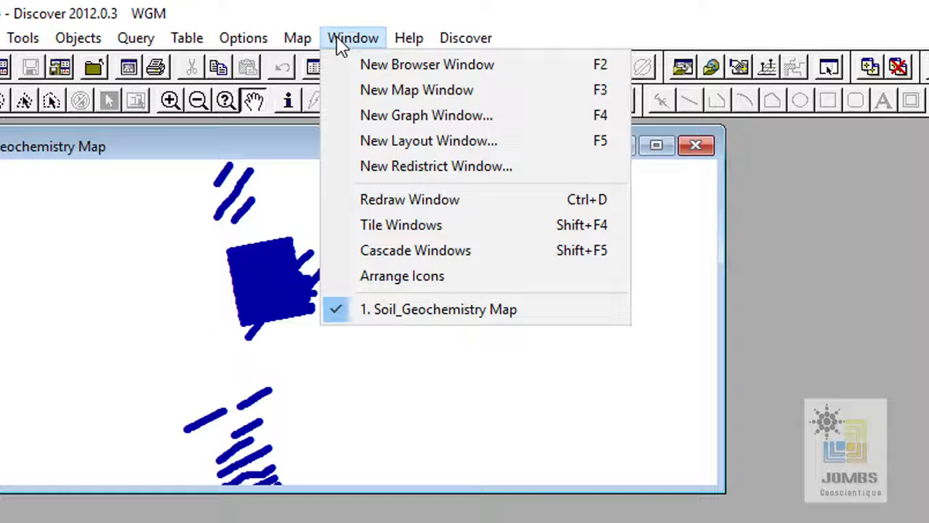
mouse_move(436, 42)
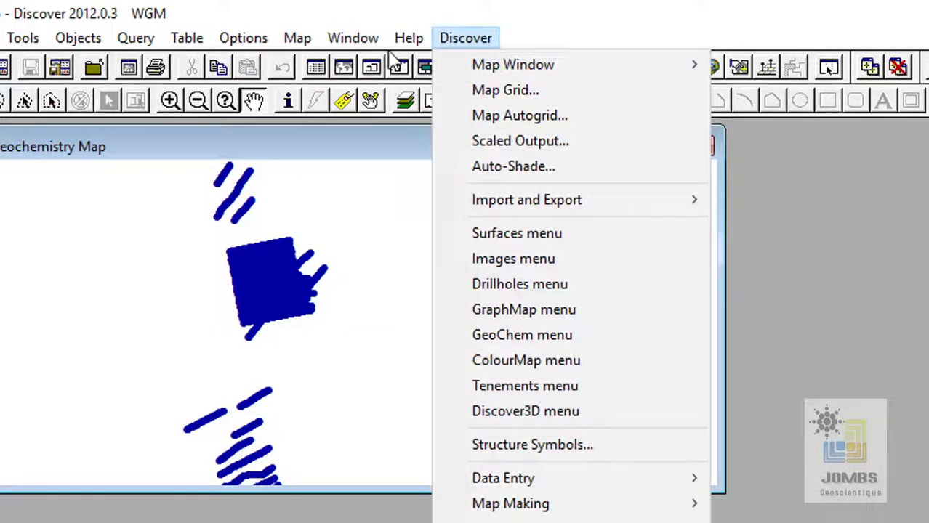
mouse_move(353, 40)
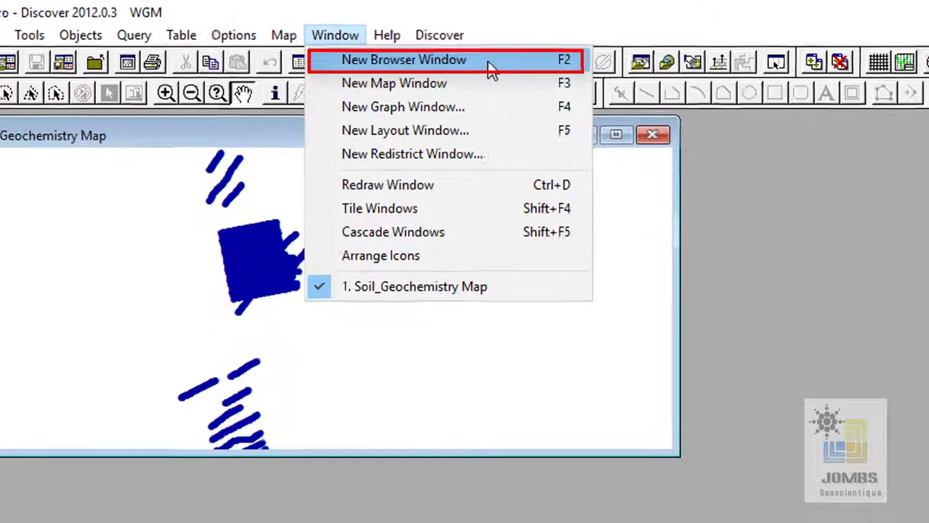
left_click(490, 64)
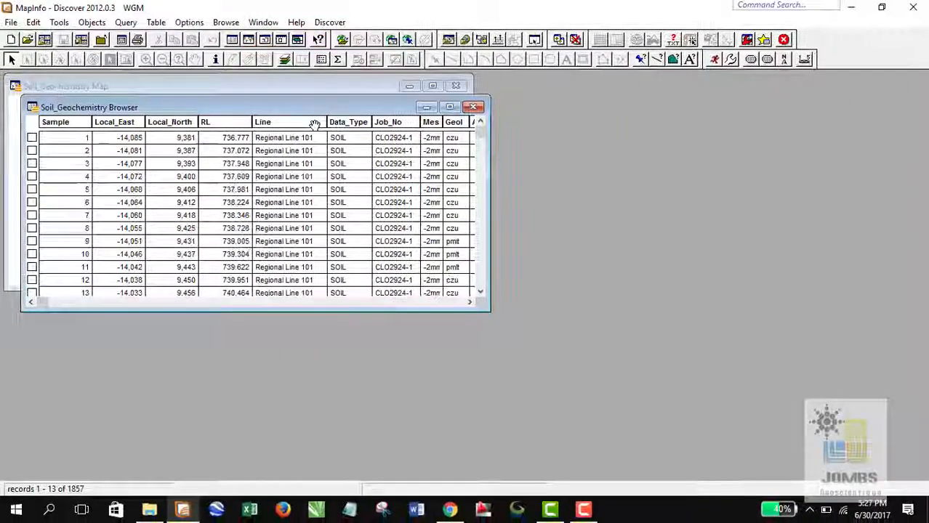
Place the browser window beside the map window and narrow the map window so the two no longer overlap
left_click_drag(307, 109, 740, 108)
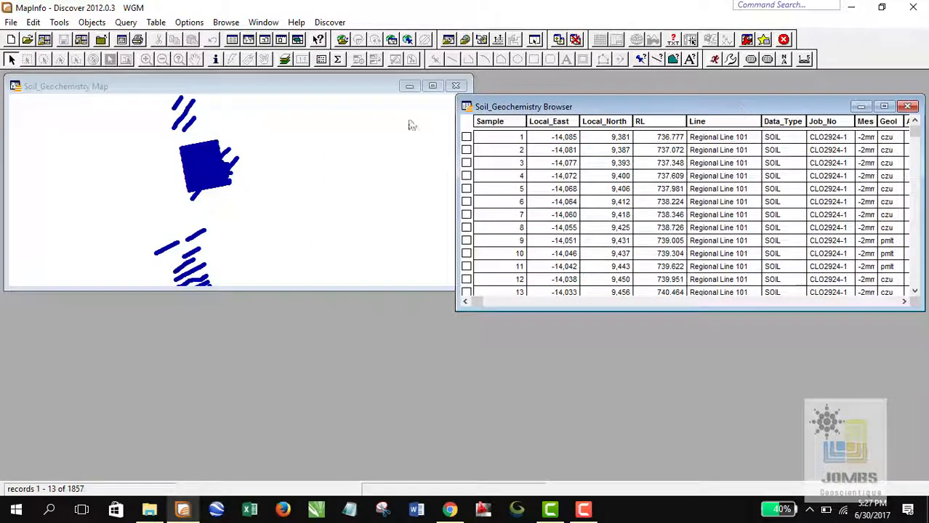
left_click(307, 90)
left_click_drag(471, 111, 331, 130)
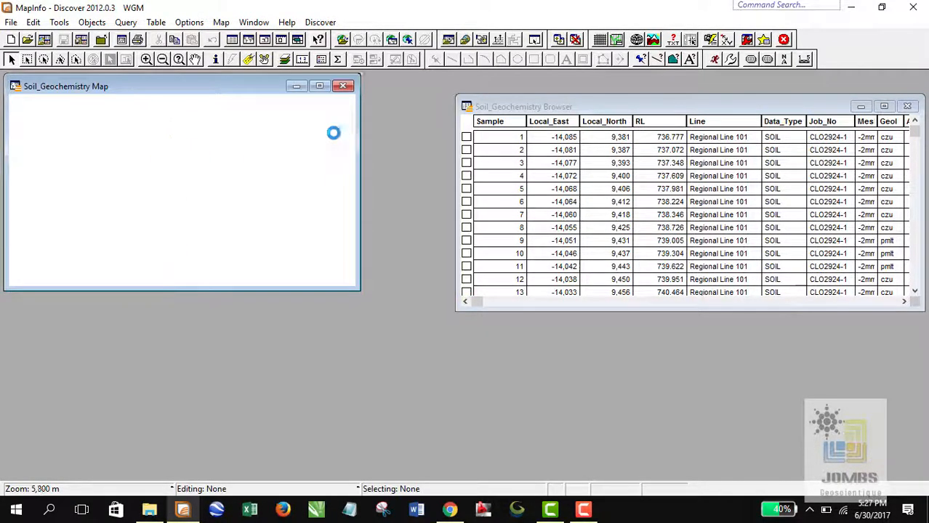
Select a single sample point on the second-lowest line of the dense soil grid in the map
scroll(174, 193, "down", 1)
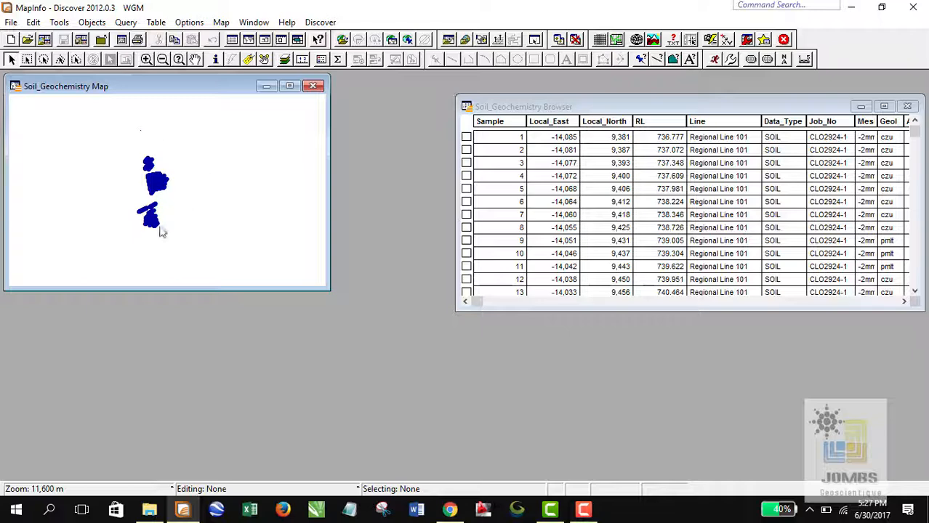
scroll(160, 231, "up", 4)
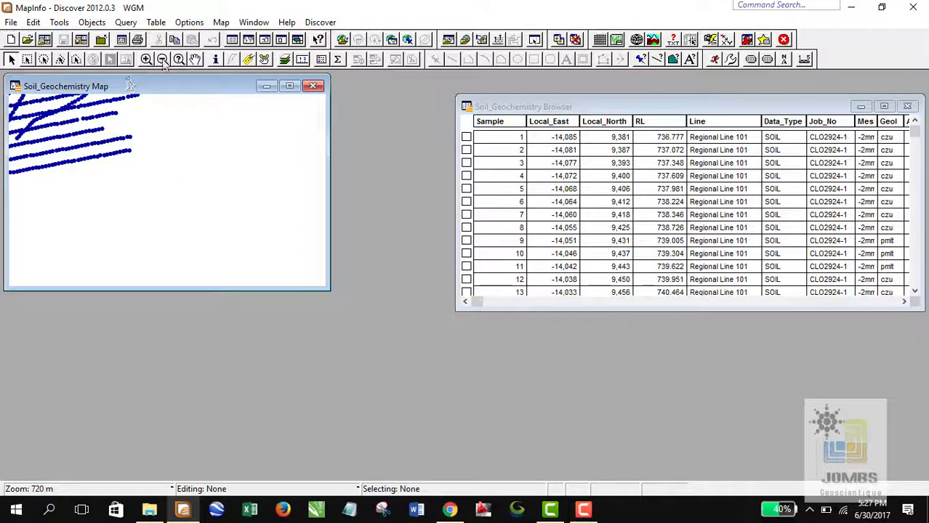
left_click(195, 58)
left_click_drag(173, 115, 206, 162)
scroll(182, 167, "up", 3)
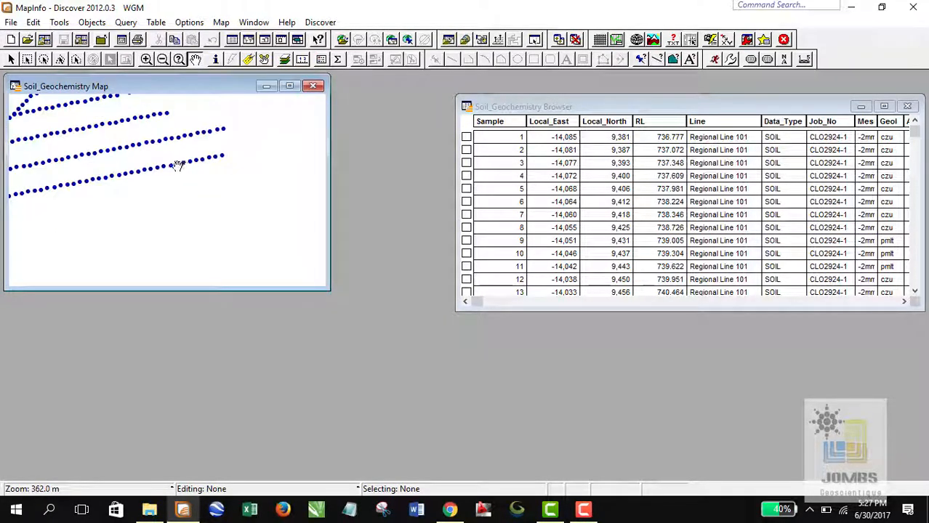
left_click(12, 59)
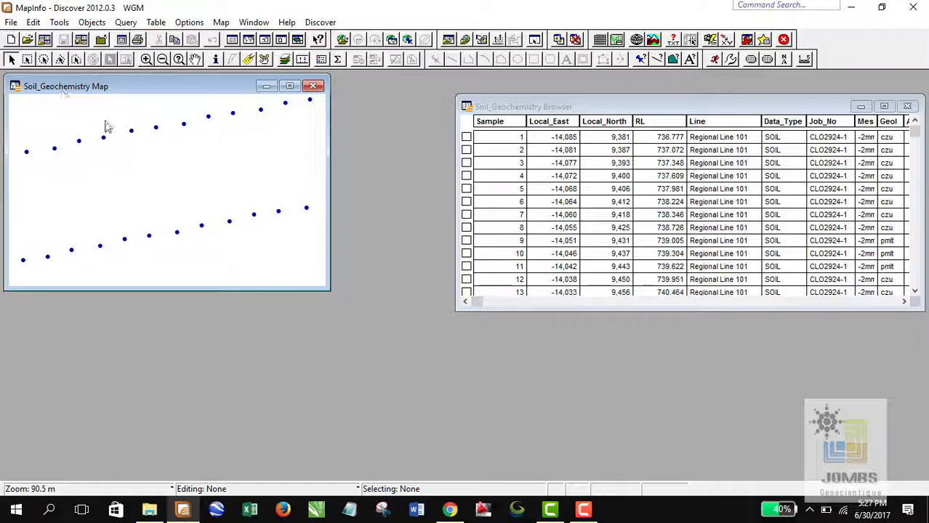
left_click(130, 131)
scroll(204, 164, "down", 1)
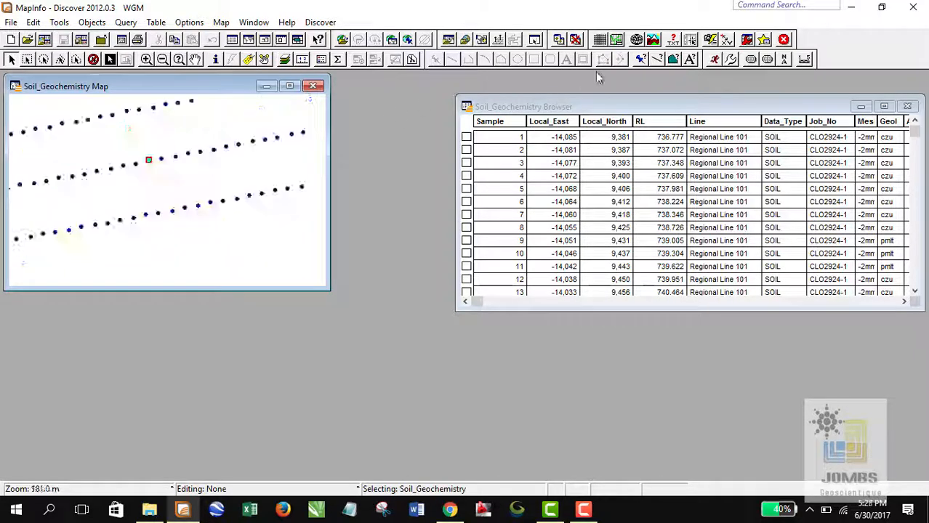
Show the whole soil survey in the map window and move the browser window directly against its edge
left_click_drag(604, 108, 511, 92)
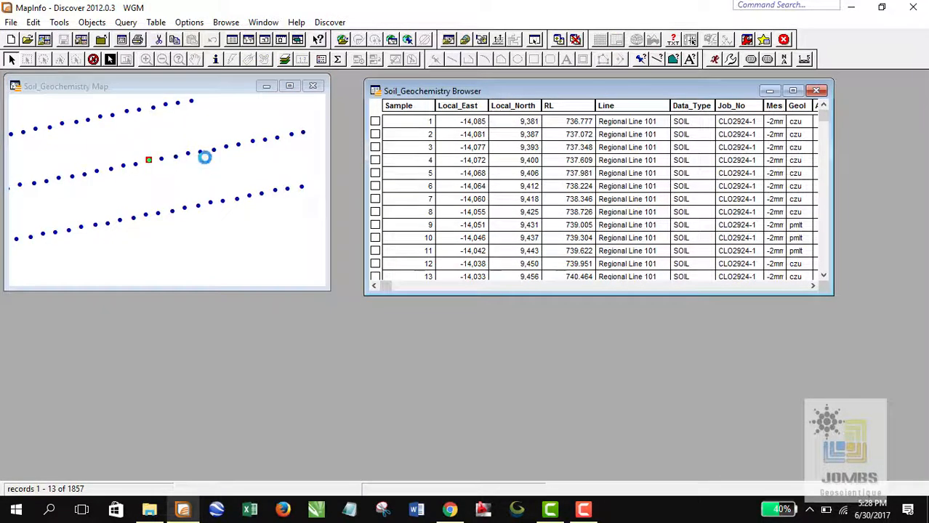
scroll(207, 159, "down", 1)
left_click(186, 87)
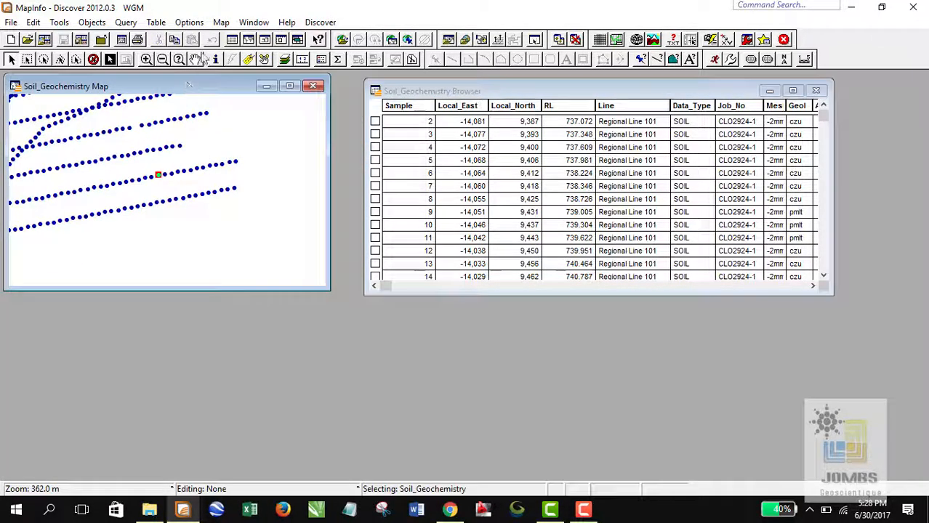
left_click(194, 59)
left_click_drag(199, 138, 106, 162)
scroll(106, 161, "down", 2)
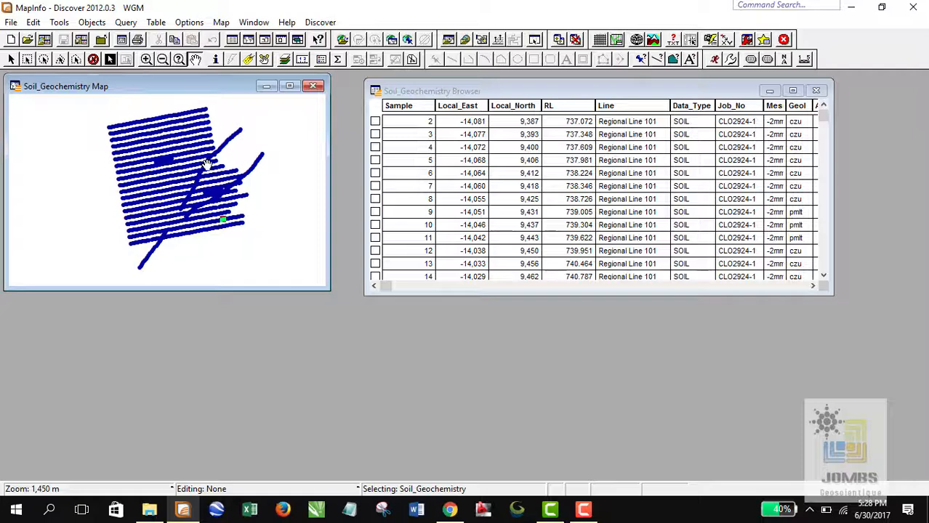
scroll(198, 159, "down", 1)
mouse_move(205, 171)
left_mouse_down()
mouse_move(243, 198)
mouse_move(213, 178)
left_mouse_up()
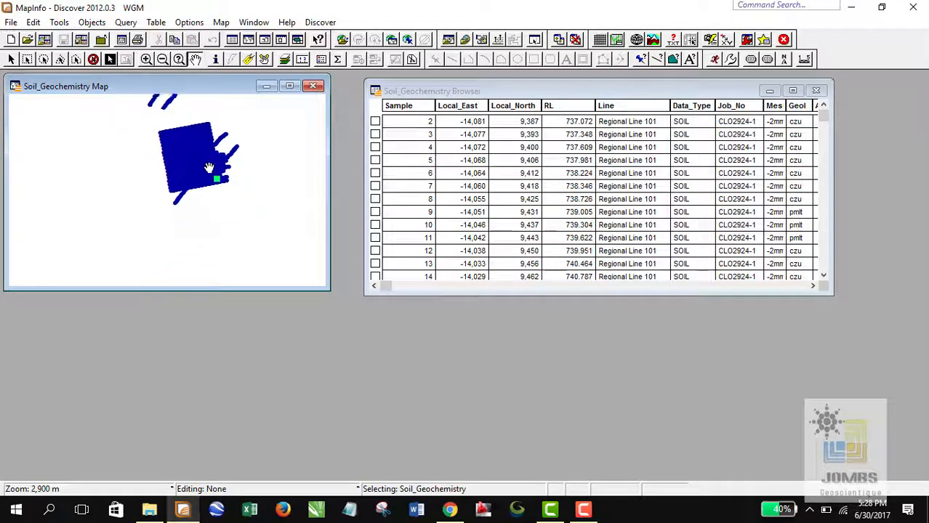
scroll(213, 178, "down", 1)
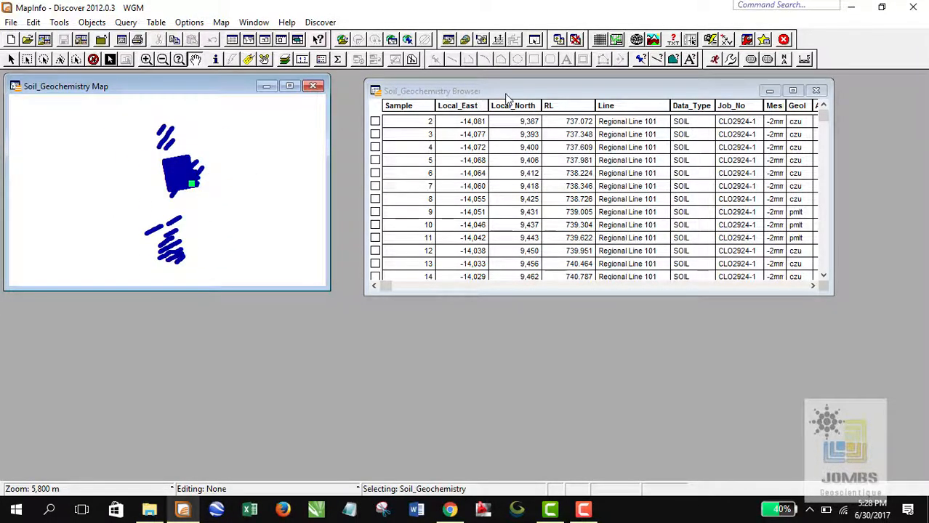
left_click_drag(507, 97, 476, 95)
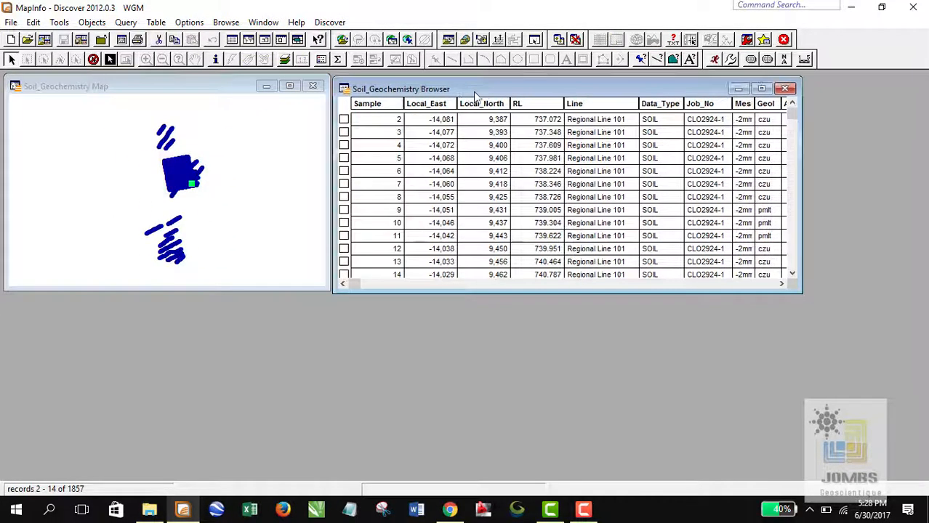
Examine the gold (Au) assay column in the Soil_Geochemistry browser and how its values vary down the records
left_click(781, 284)
left_click(782, 283)
left_click(782, 283)
left_click(782, 284)
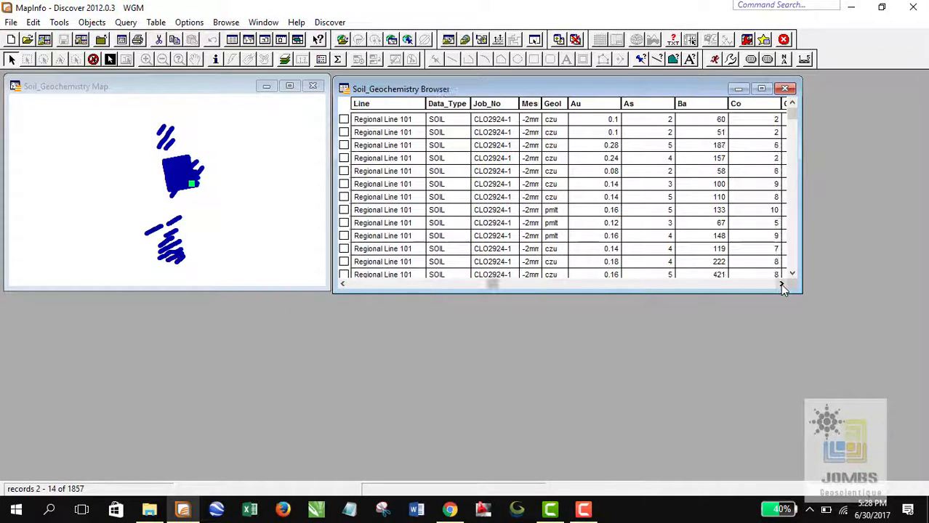
left_click(782, 283)
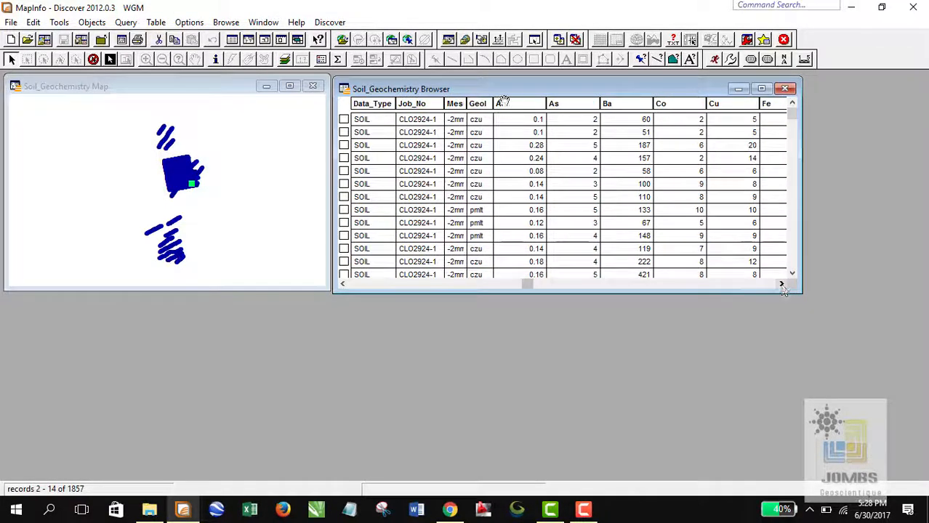
scroll(517, 115, "up", 1)
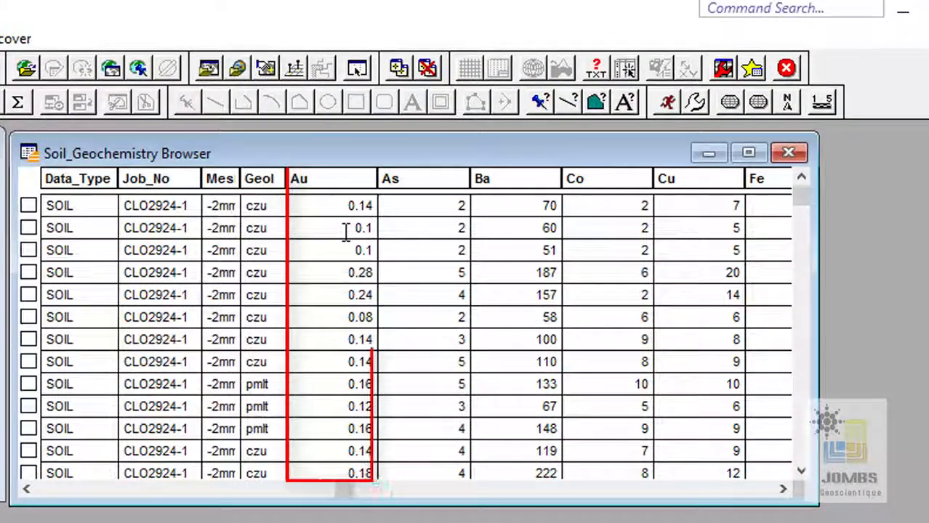
scroll(342, 227, "down", 6)
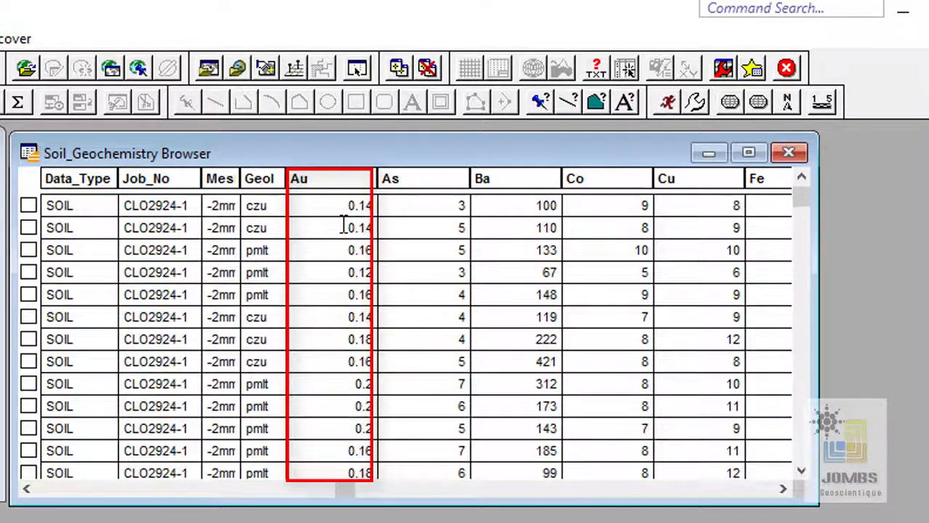
scroll(336, 280, "down", 6)
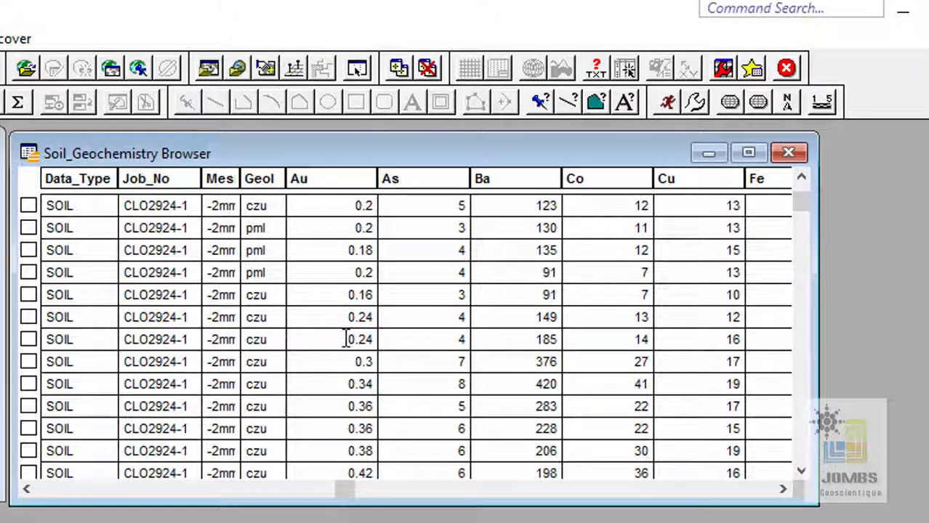
scroll(346, 339, "down", 1)
scroll(350, 337, "up", 1)
Compare the neighbouring 0.3 and 0.34 cells in the Au column as examples of records at or above 0.3
left_click(353, 361)
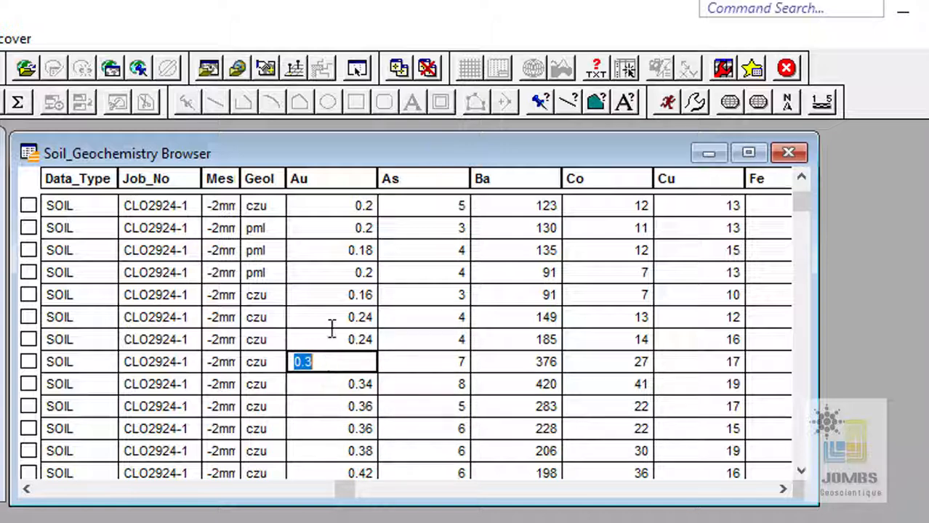
left_click(360, 362)
left_click(350, 384)
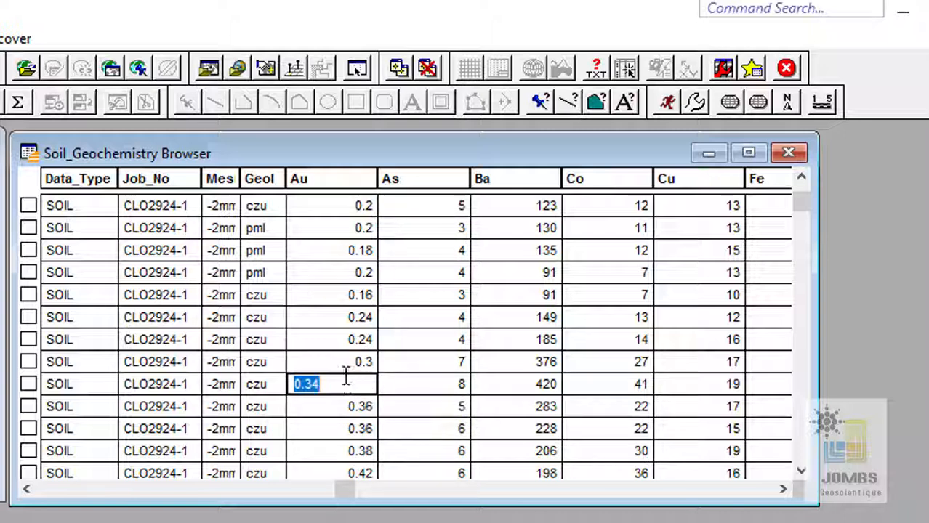
left_click(343, 365)
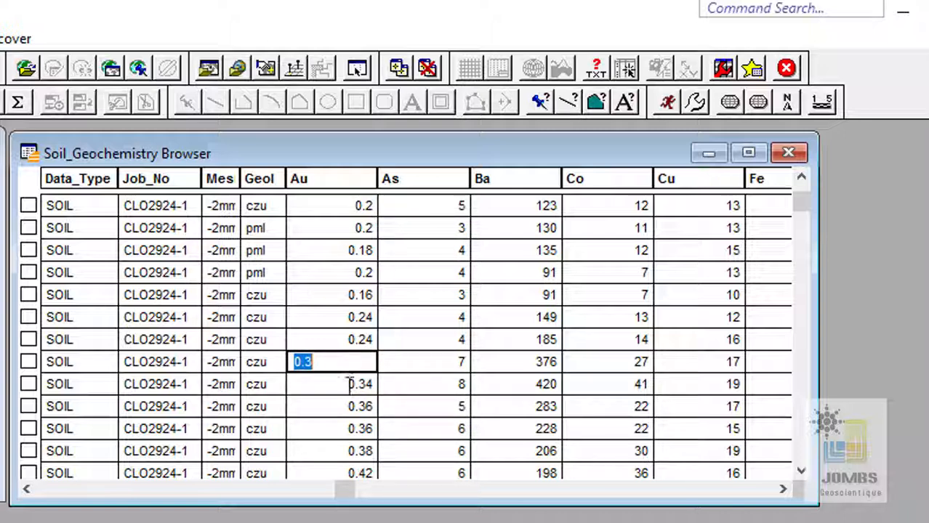
left_click(349, 384)
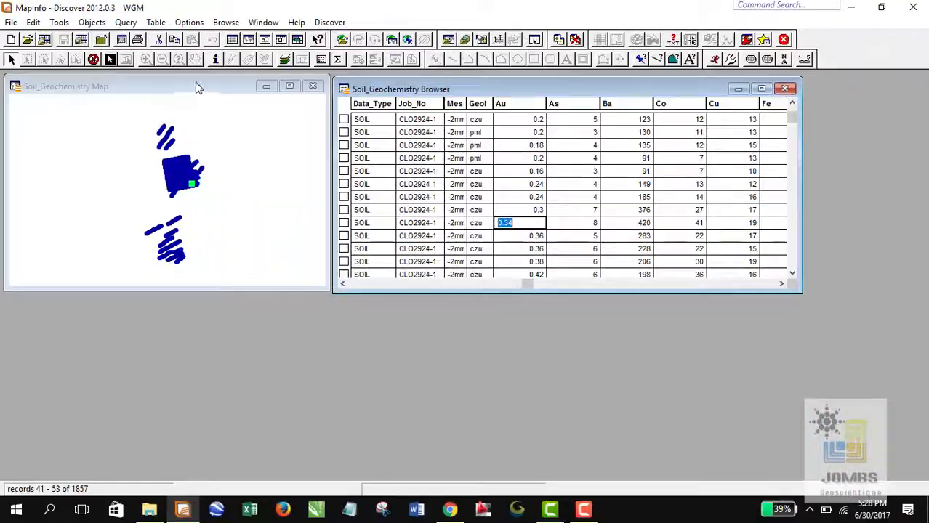
Start a Select query on the Soil_Geochemistry table, clear its existing condition and move the dialog clear of the Au column
left_click(196, 88)
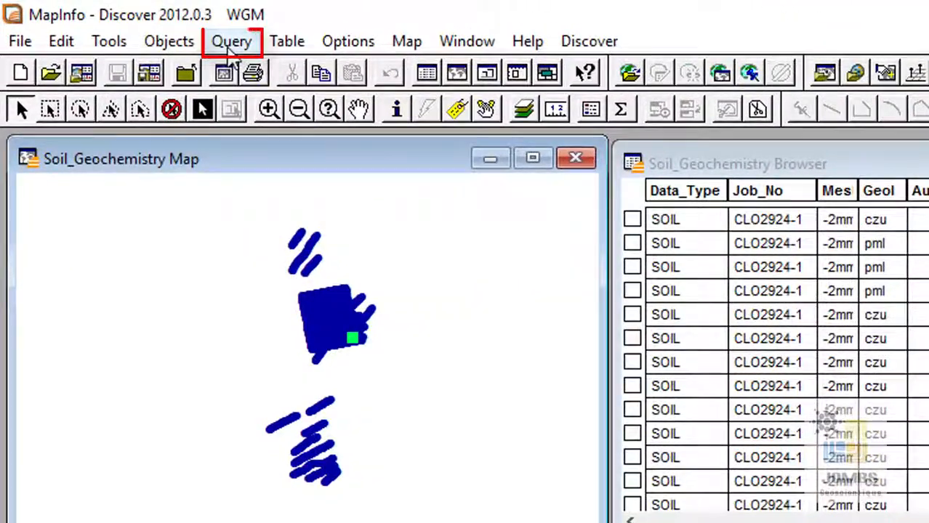
left_click(231, 42)
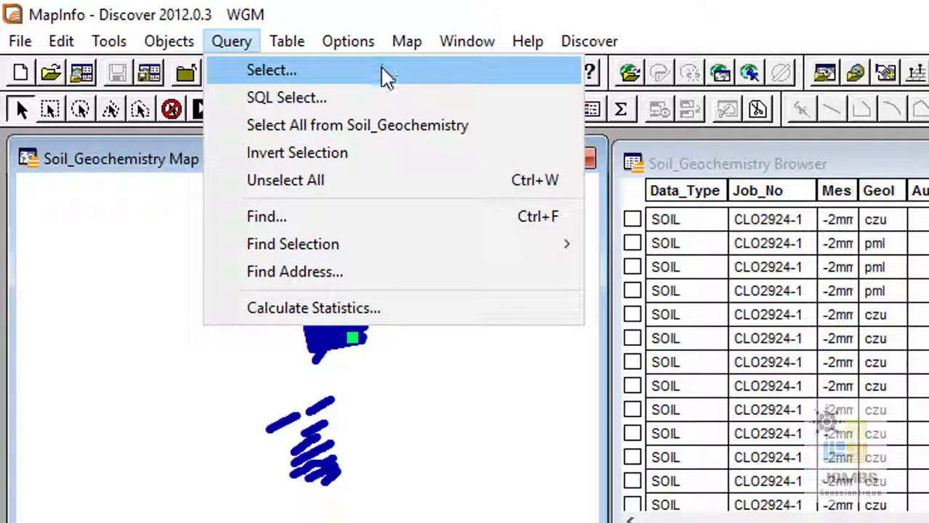
left_click(415, 78)
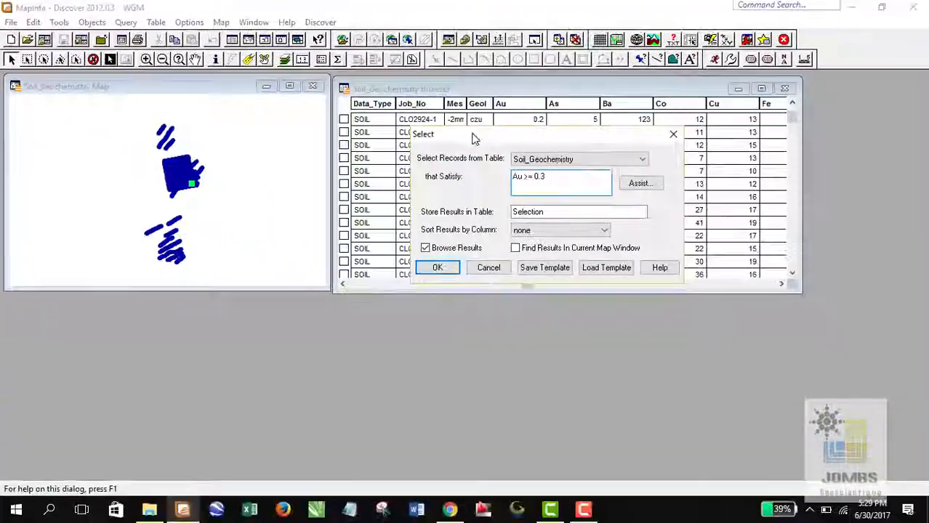
left_click_drag(579, 176, 393, 206)
key("Delete")
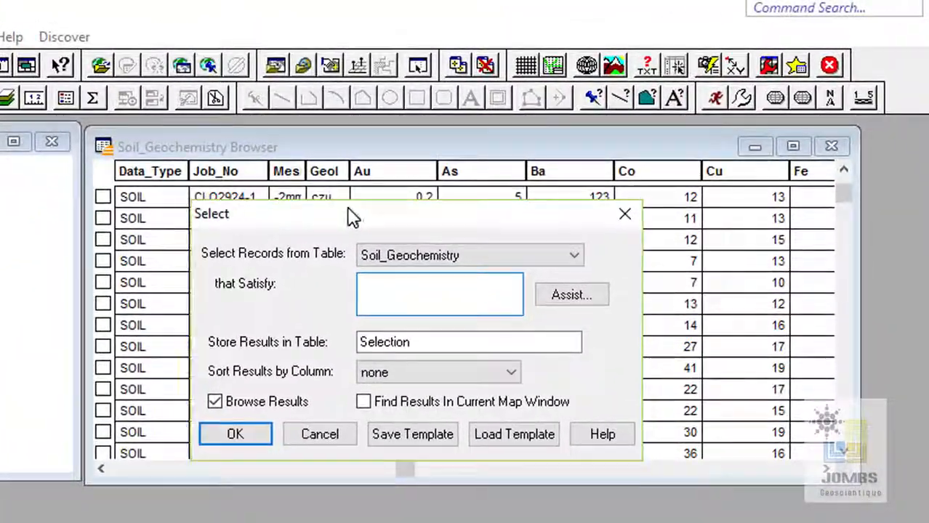
left_click(393, 255)
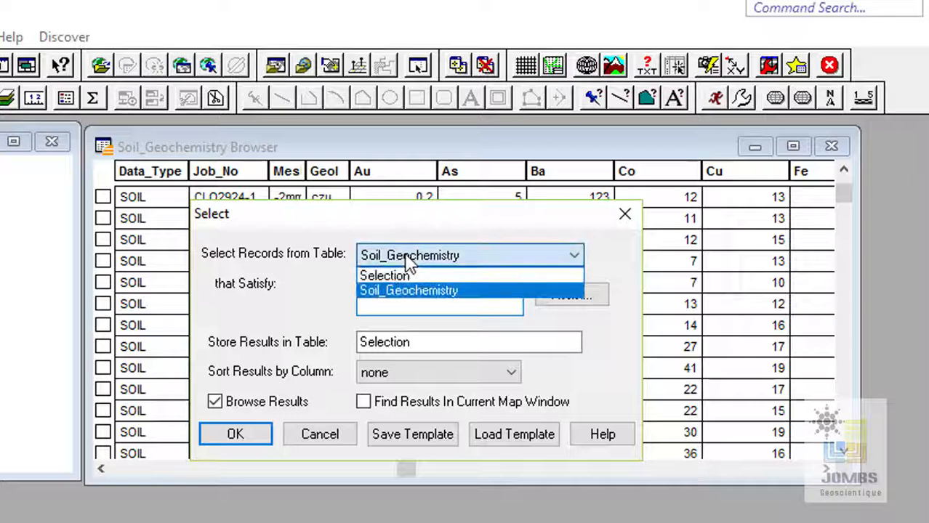
left_click(437, 292)
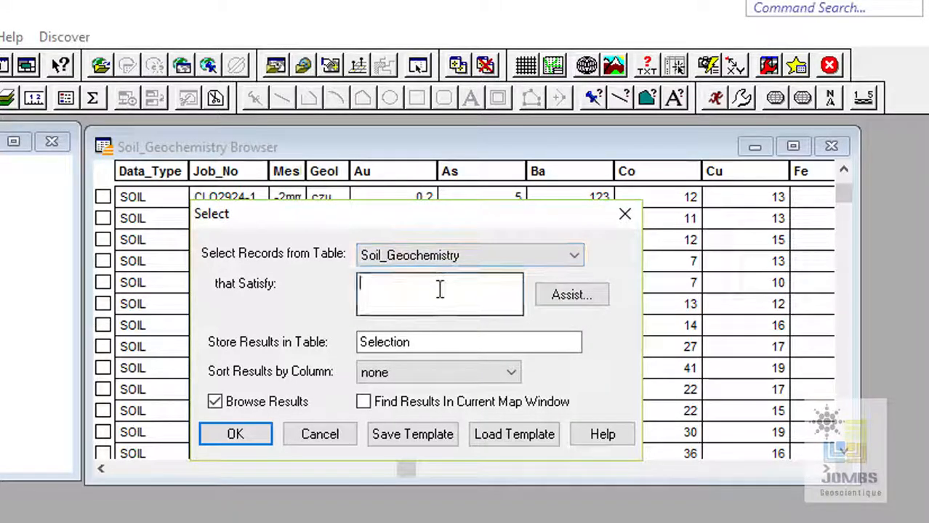
left_click_drag(518, 214, 654, 405)
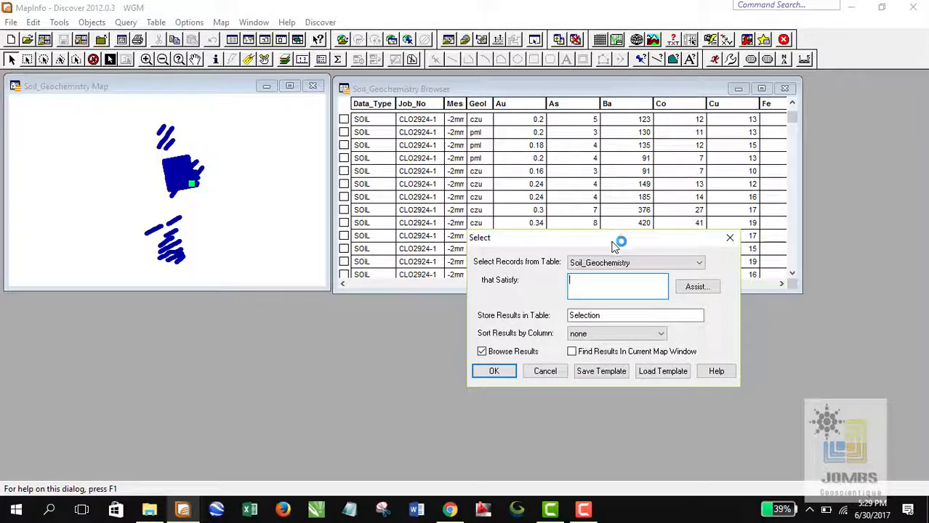
left_click_drag(617, 240, 701, 134)
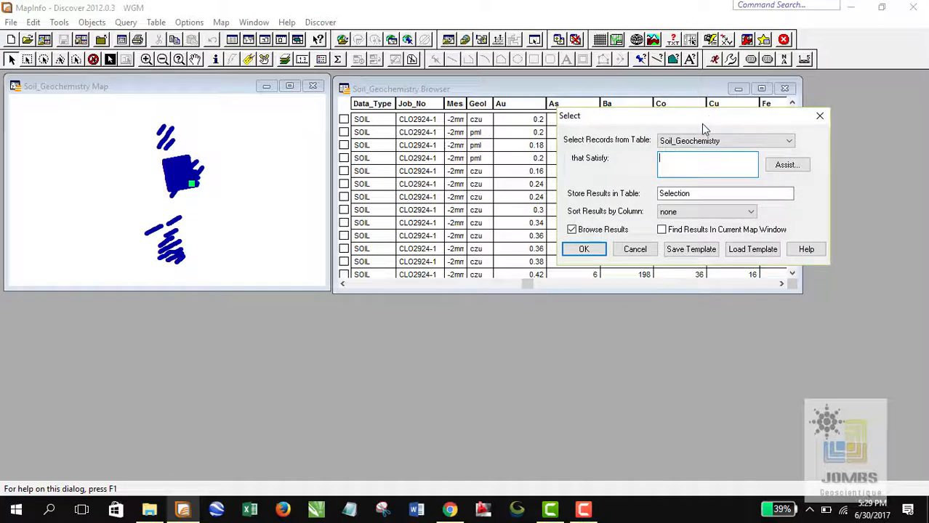
left_click(789, 165)
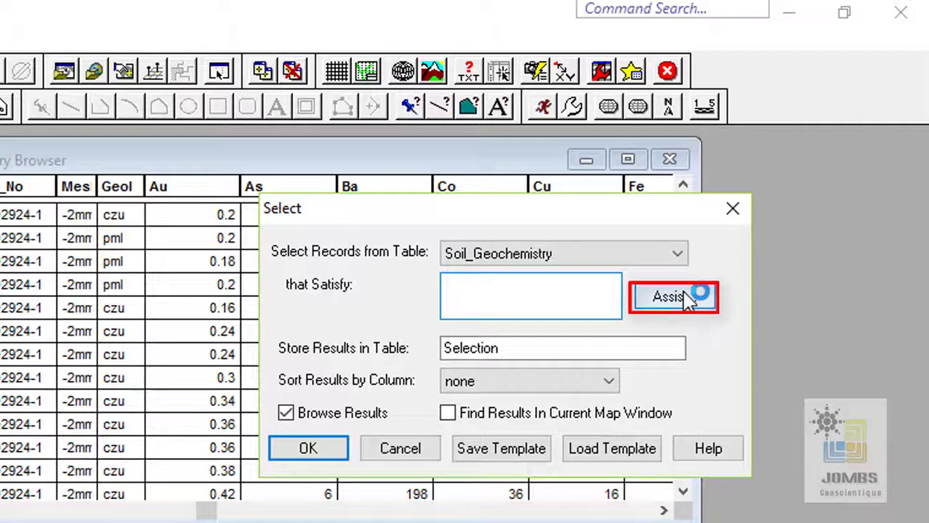
left_click_drag(591, 243, 258, 381)
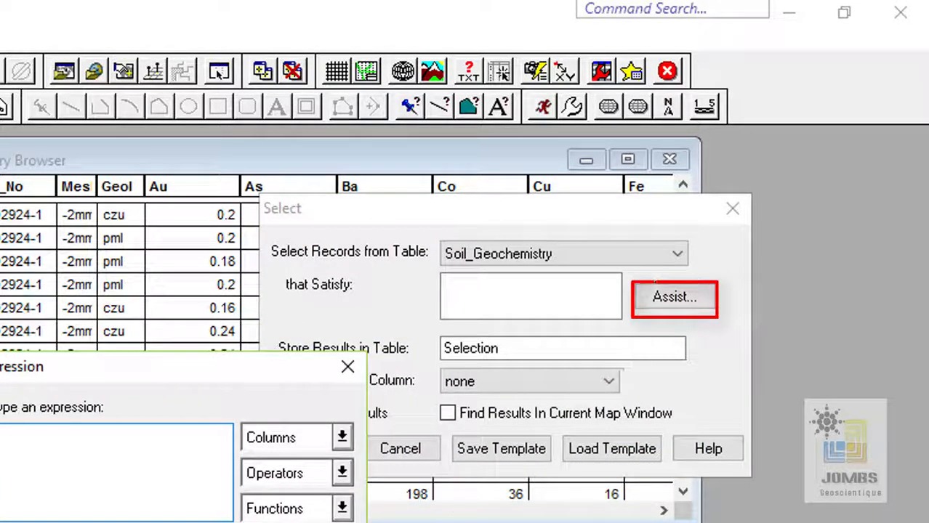
key("Escape")
left_click(481, 302)
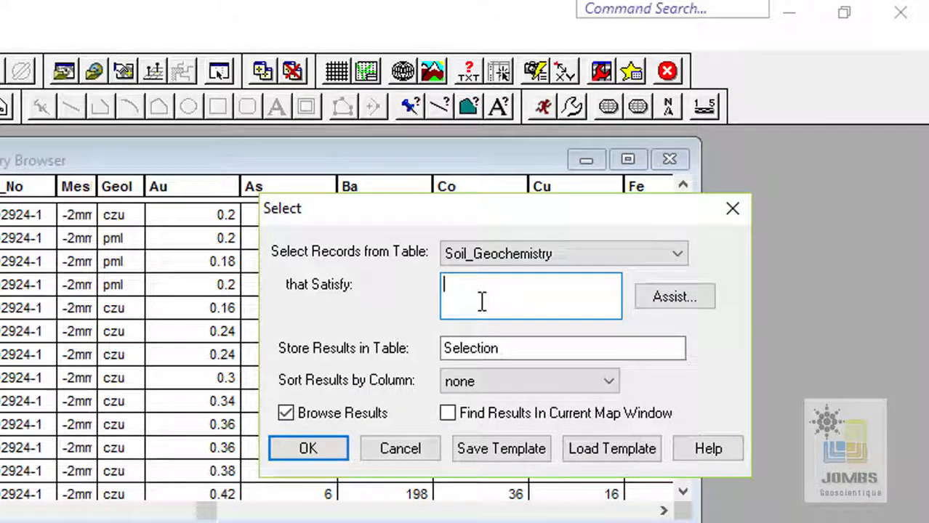
type("ge")
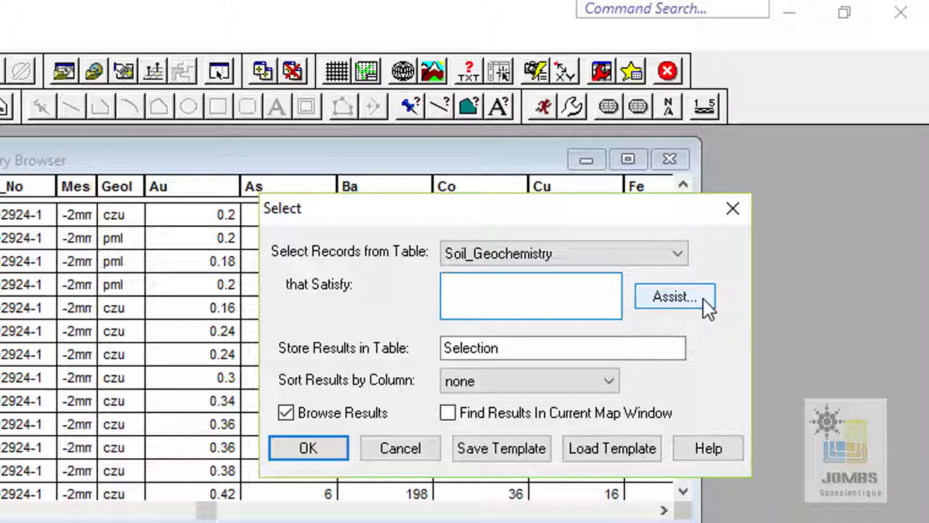
Build the selection expression Au >= 0.3 with the expression assistant, taking the Au column and the >= operator
left_click(674, 297)
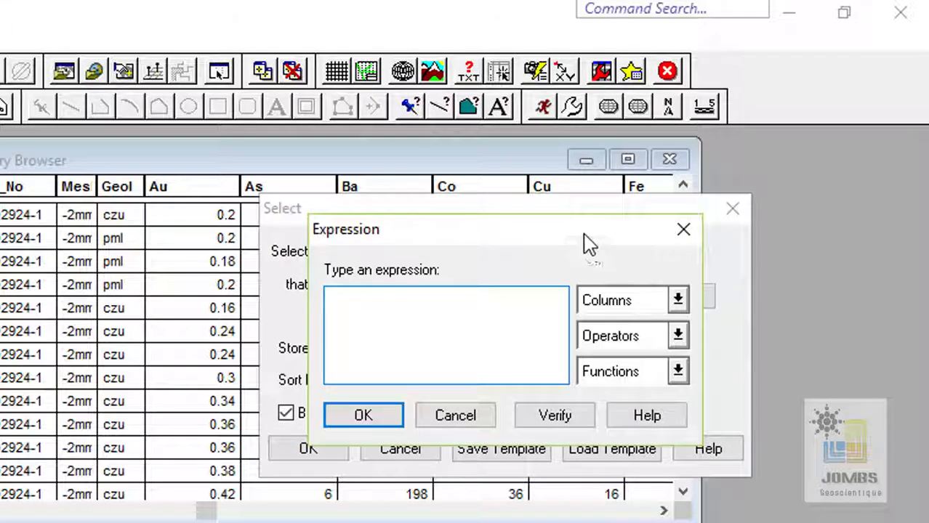
left_click_drag(586, 244, 163, 257)
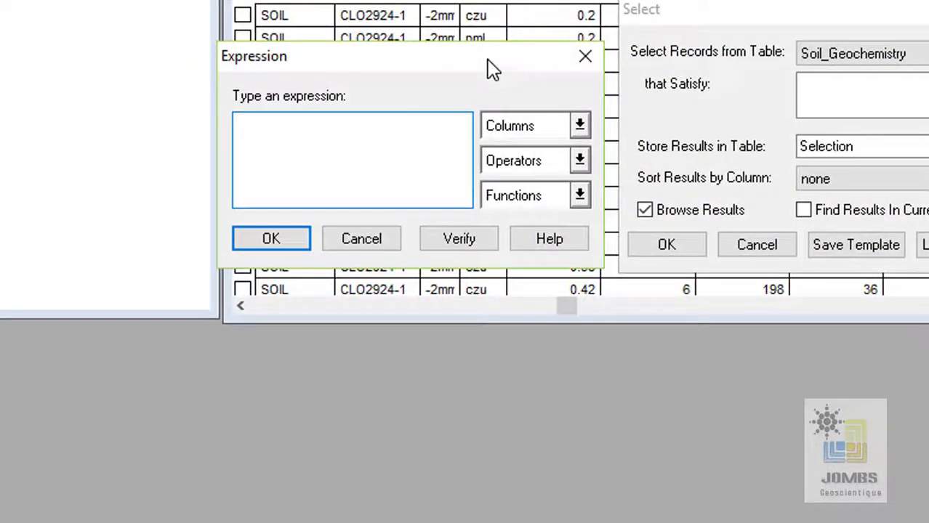
left_click_drag(496, 64, 503, 54)
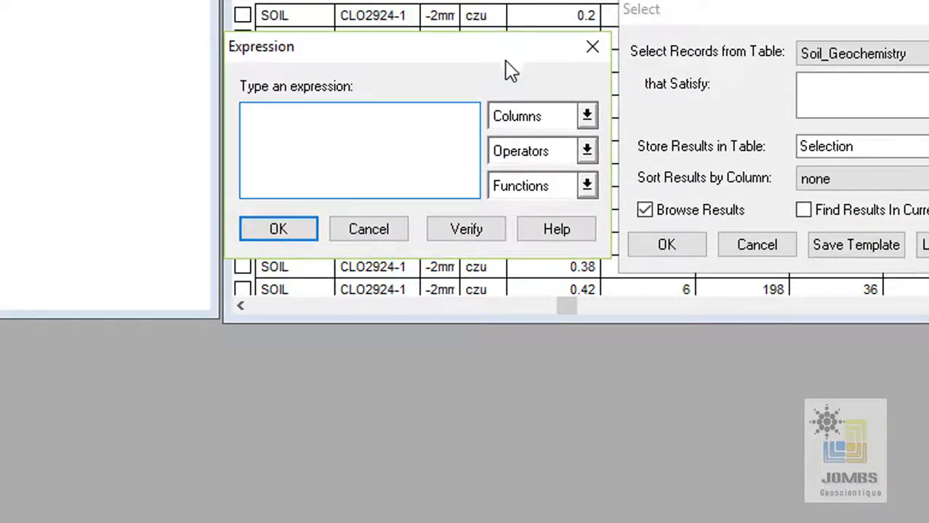
left_click(580, 116)
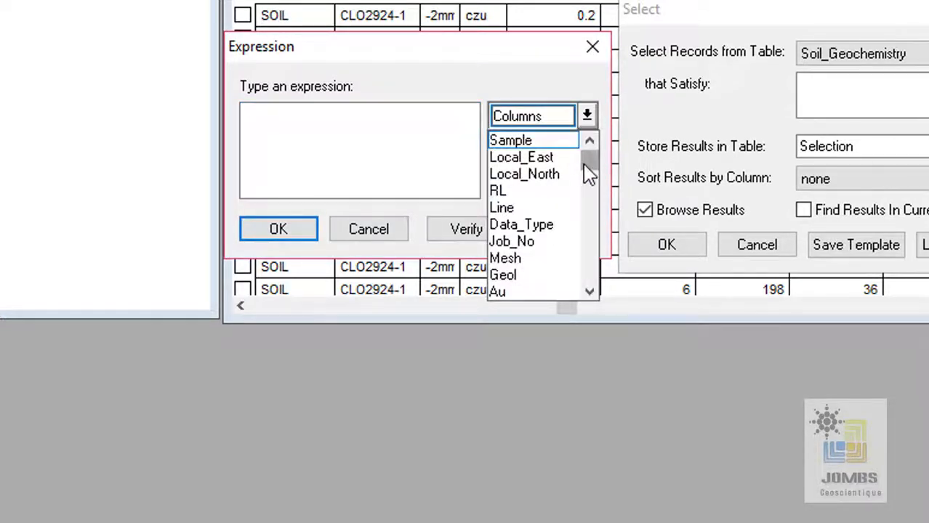
left_click(506, 295)
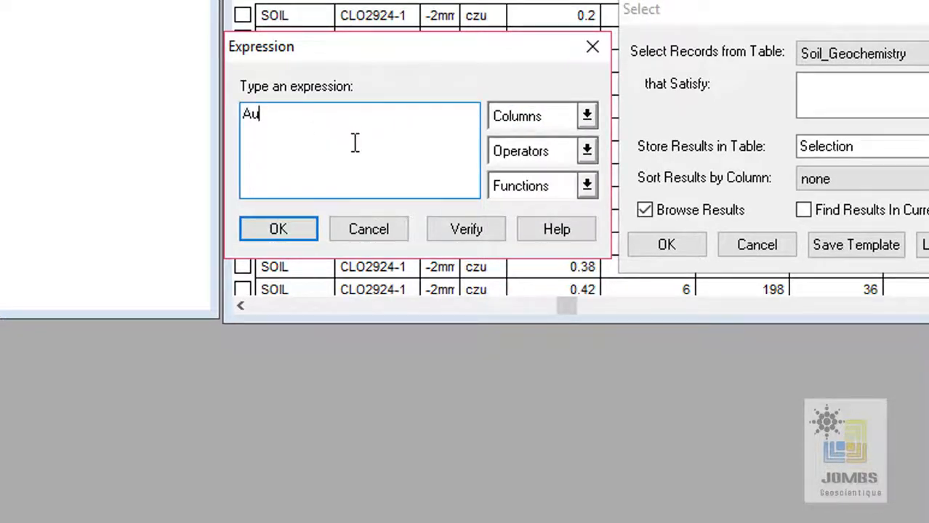
left_click_drag(260, 114, 233, 116)
left_click(275, 125)
left_click(567, 154)
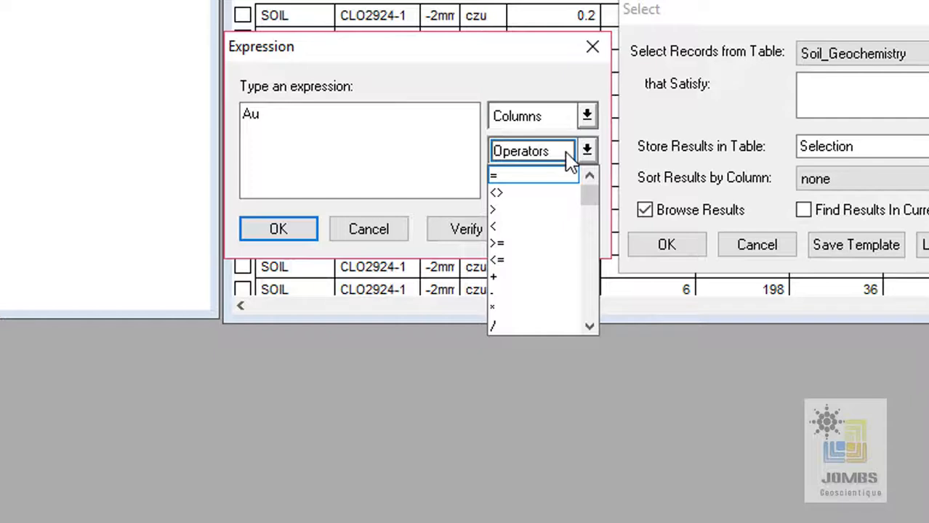
left_click_drag(592, 193, 608, 181)
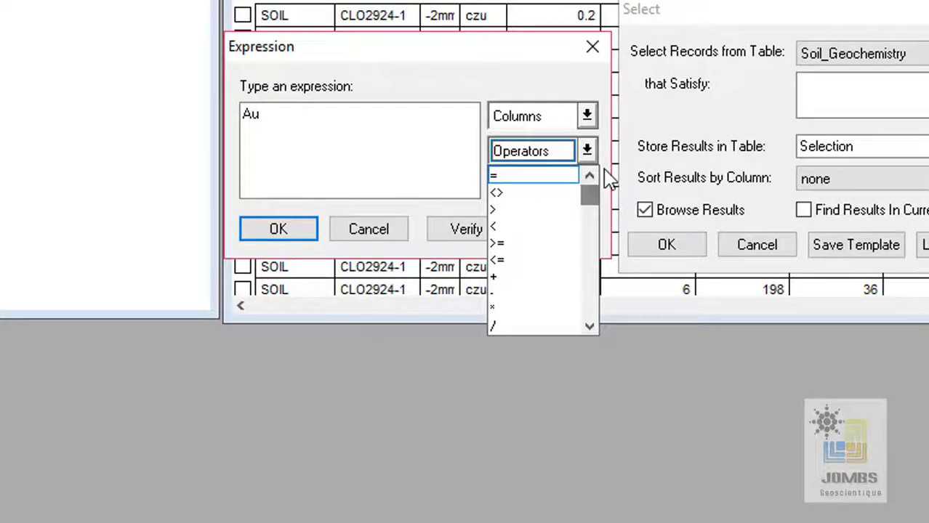
left_click(500, 247)
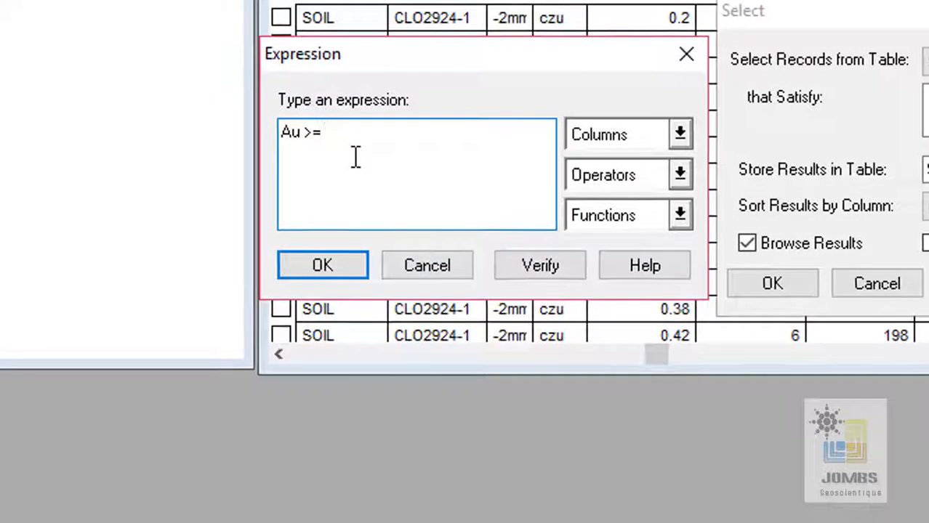
type("0.3")
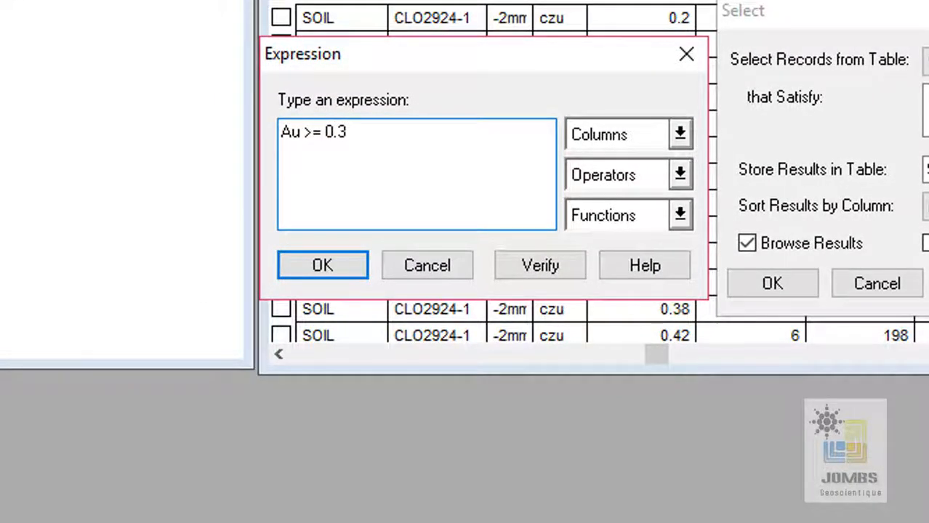
Move the Expression dialog clear of the Au column, verify the expression's syntax and accept it as the query condition
left_click(830, 24)
left_click_drag(574, 70, 332, 60)
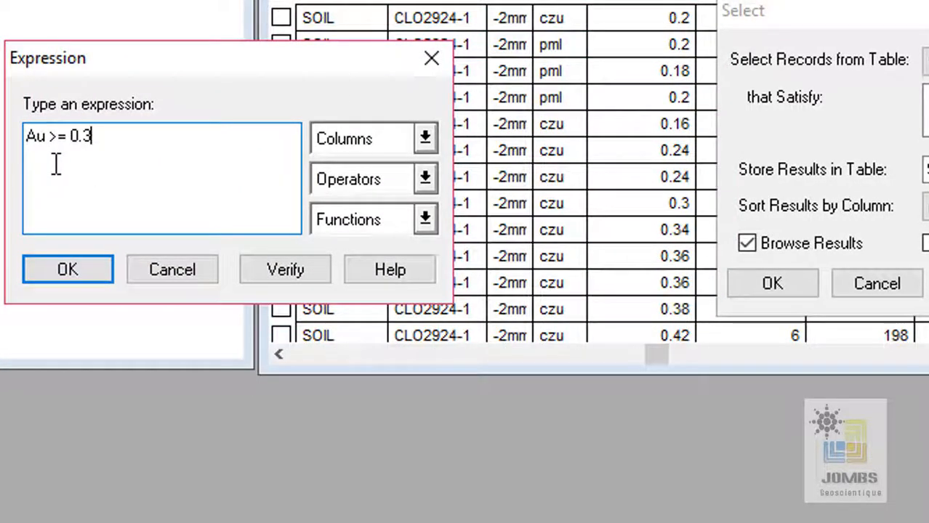
left_click_drag(206, 65, 249, 26)
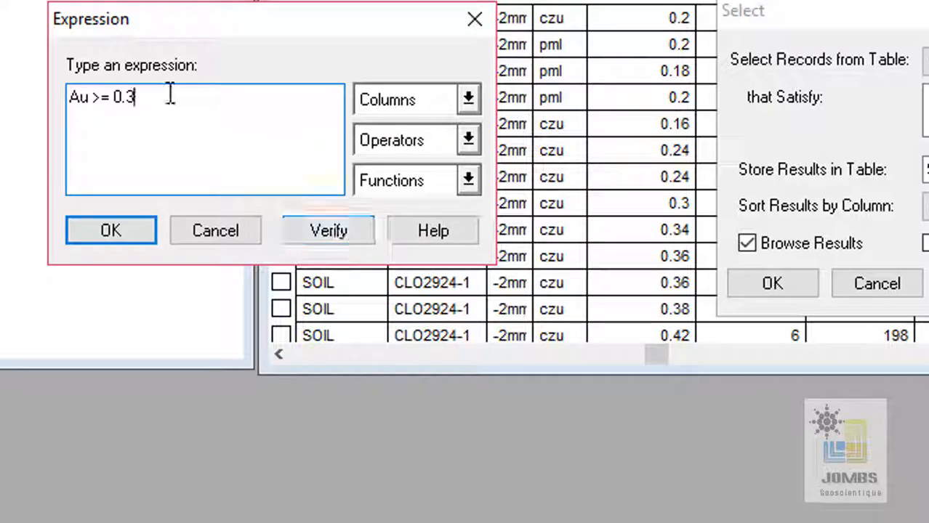
left_click(354, 232)
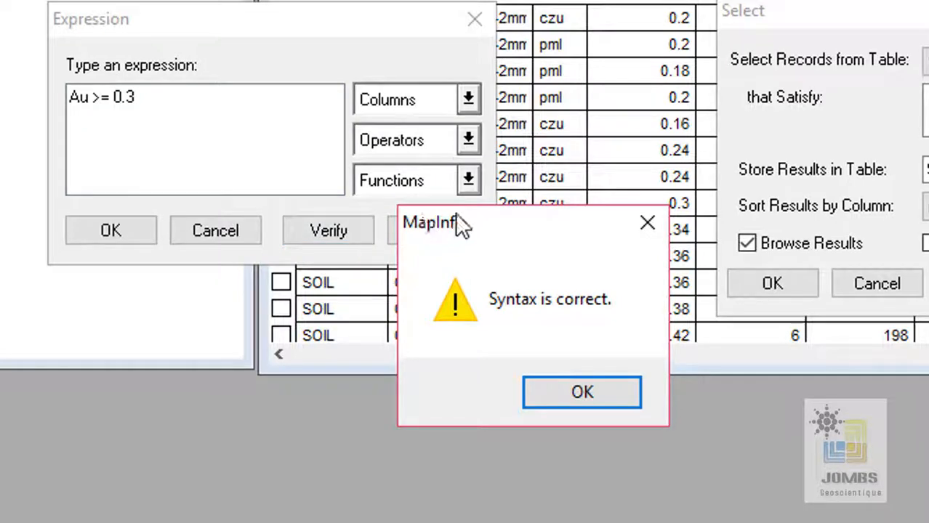
left_click_drag(501, 218, 622, 73)
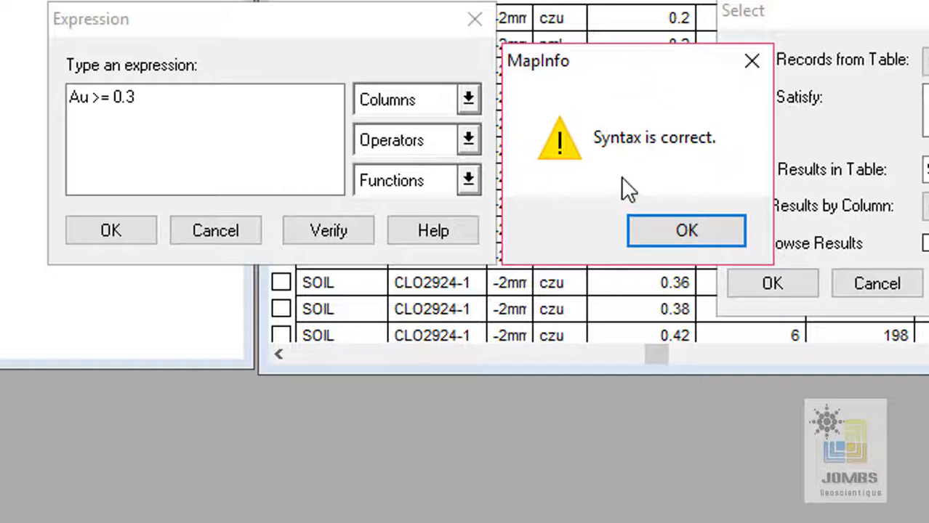
left_click(694, 228)
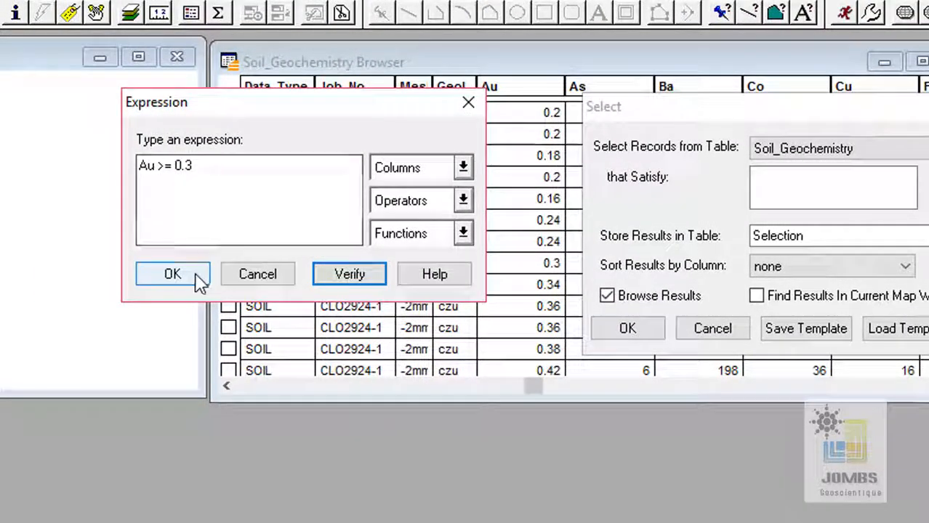
left_click(196, 278)
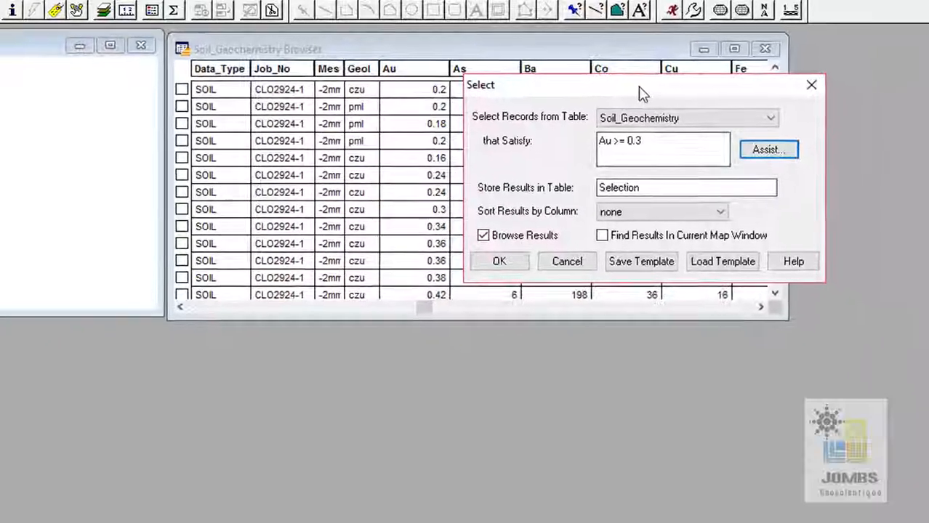
Run the Select query on Soil_Geochemistry with Browse Results on and place the result browser below the table's browser
left_click_drag(641, 93, 511, 77)
left_click(516, 130)
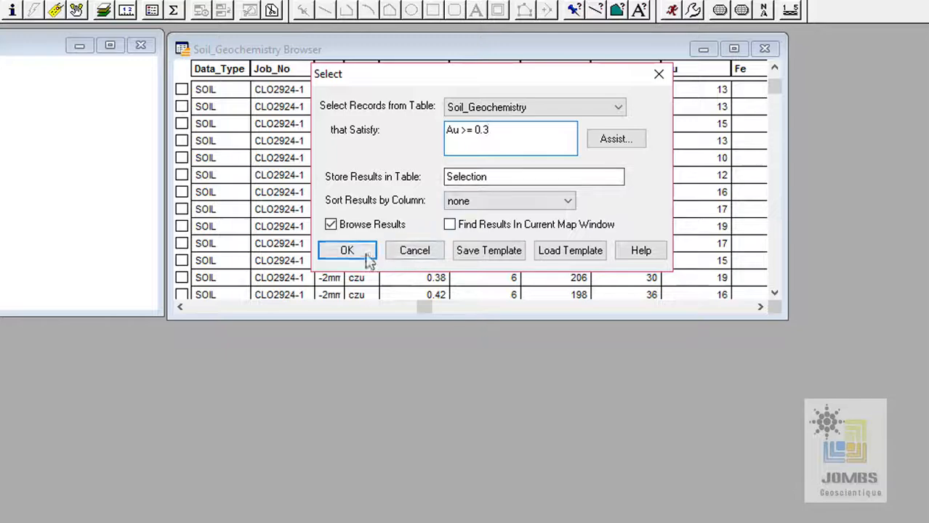
left_click_drag(369, 87, 366, 96)
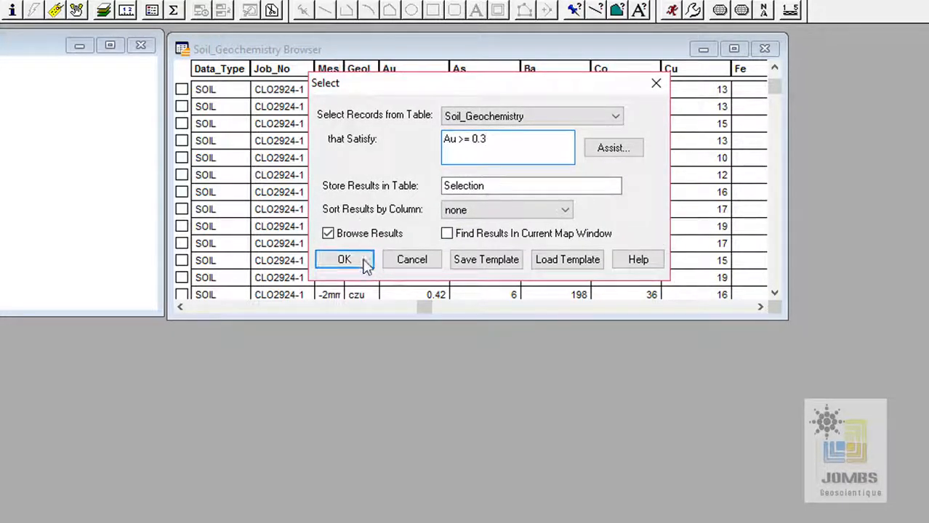
left_click(363, 266)
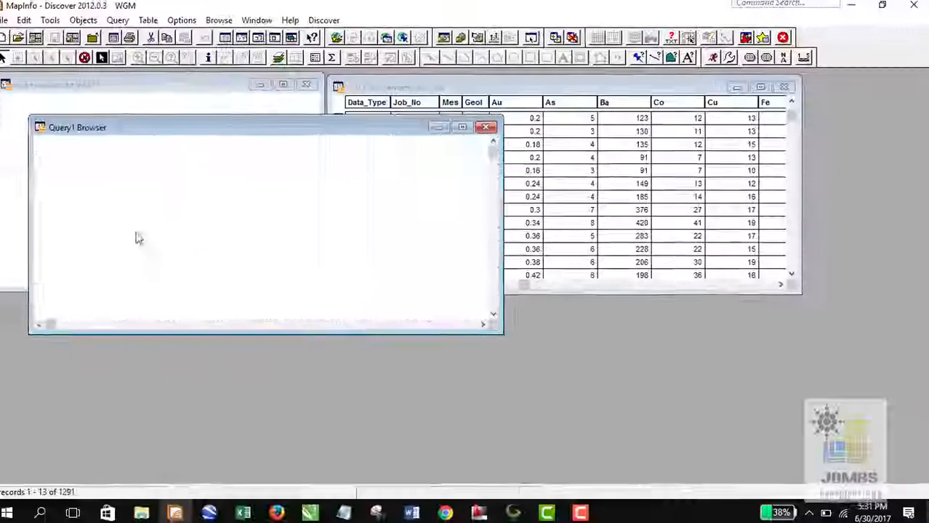
left_click_drag(235, 131, 533, 250)
Inspect the selected samples along the southern survey lines in the Soil_Geochemistry map at close range
scroll(167, 185, "up", 3)
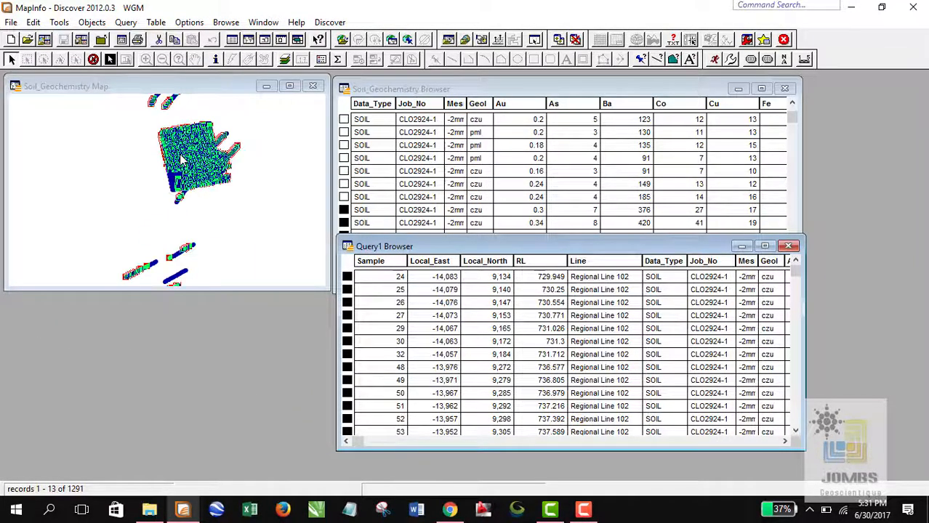
left_click(192, 90)
left_click(195, 59)
left_click_drag(224, 172, 187, 191)
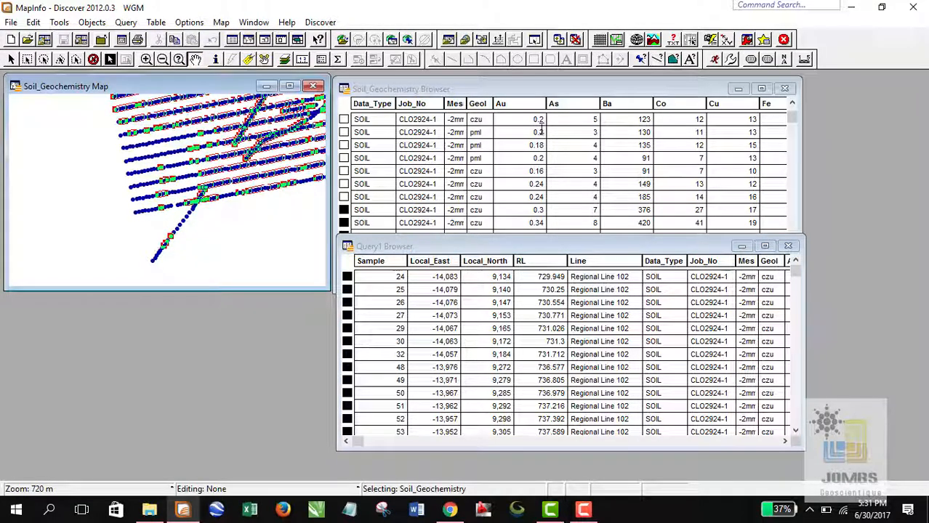
Compare the Au values of marked and unmarked records in the Soil_Geochemistry browser with the 0.3 threshold
left_click_drag(544, 88, 560, 75)
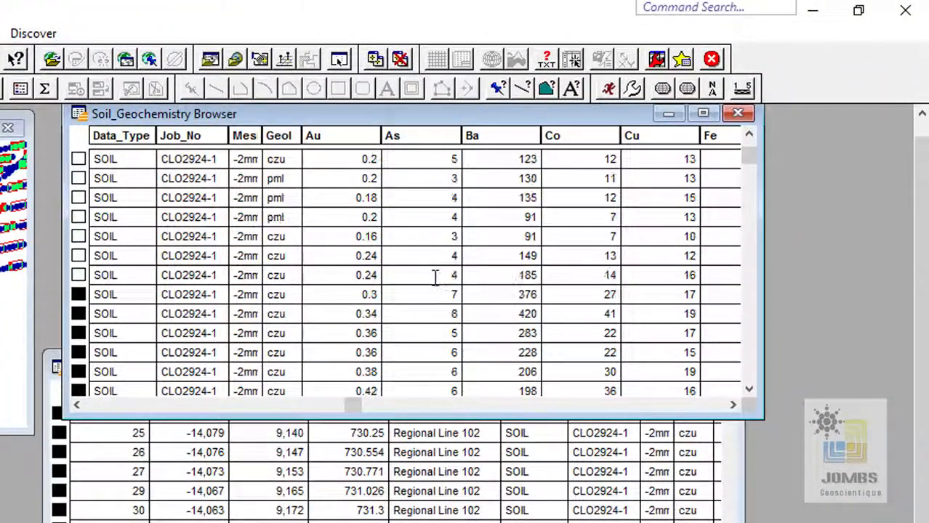
double_click(344, 316)
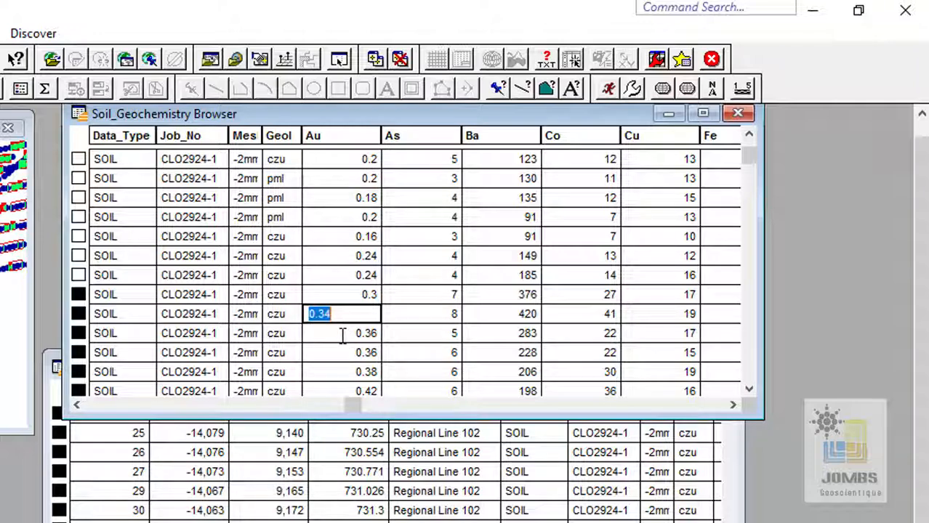
key("Down")
scroll(349, 327, "down", 1)
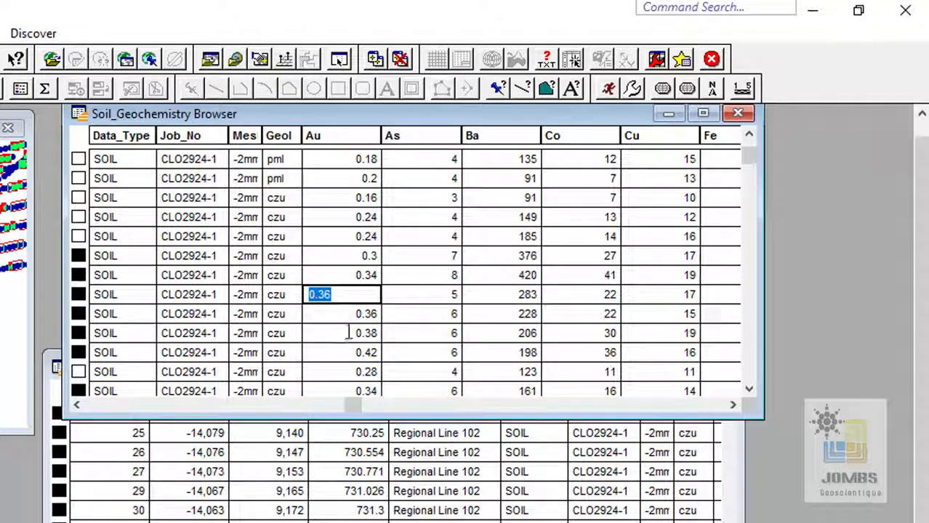
scroll(349, 327, "down", 1)
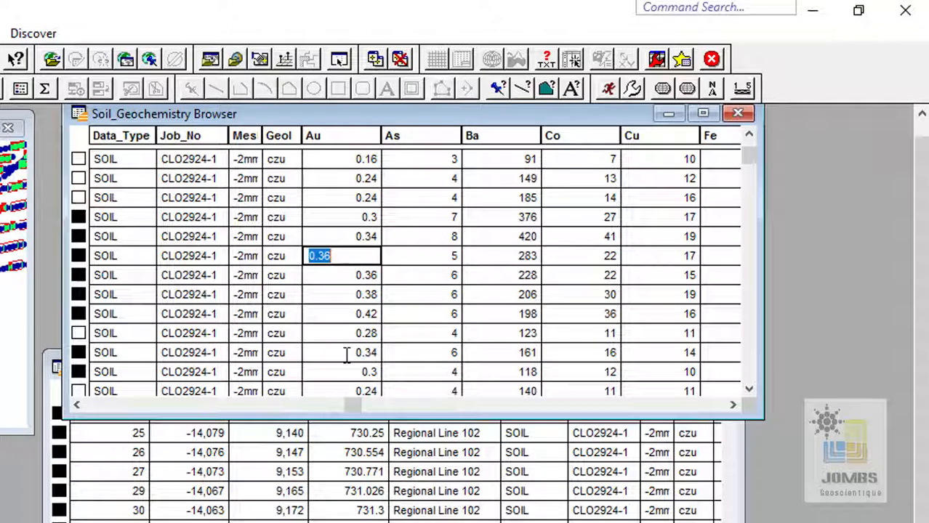
scroll(352, 341, "down", 1)
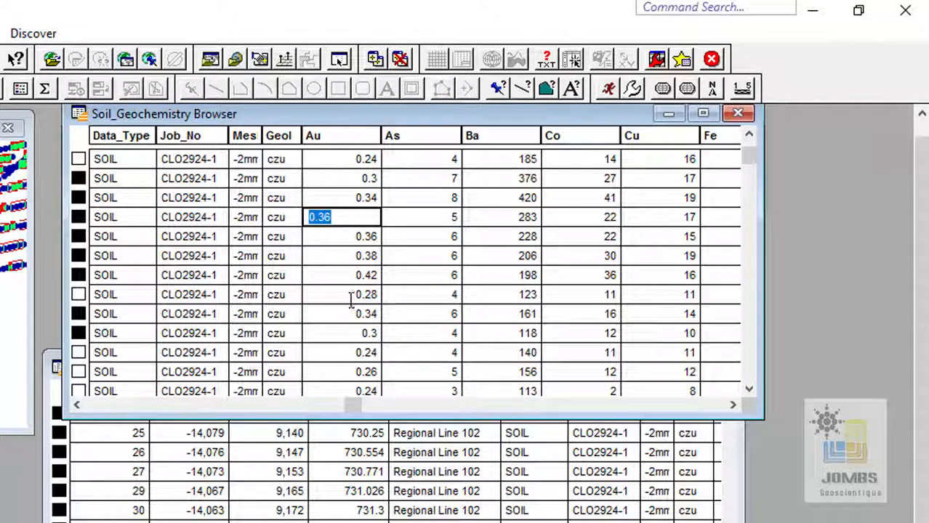
Bring the query result browser forward, shift it lower and look through its selected records
left_click(43, 377)
left_click_drag(95, 371, 126, 408)
scroll(143, 492, "down", 5)
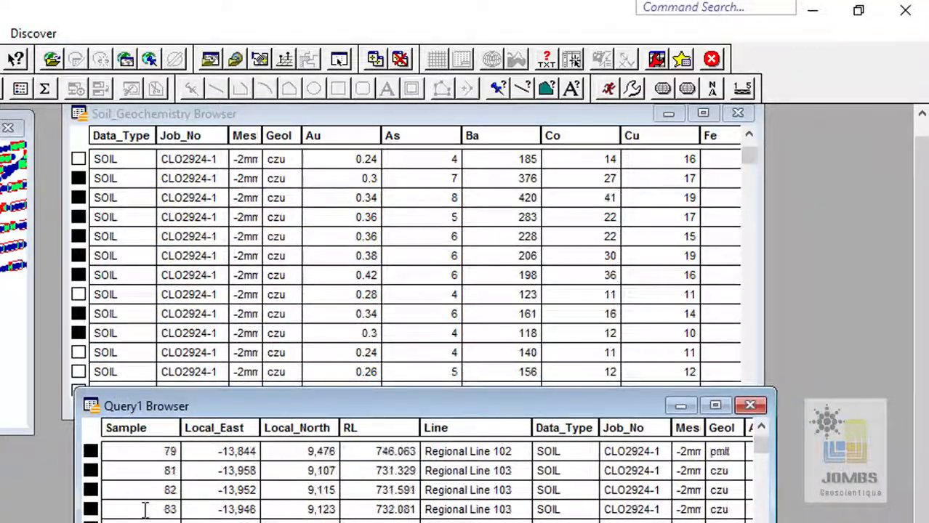
scroll(144, 492, "up", 6)
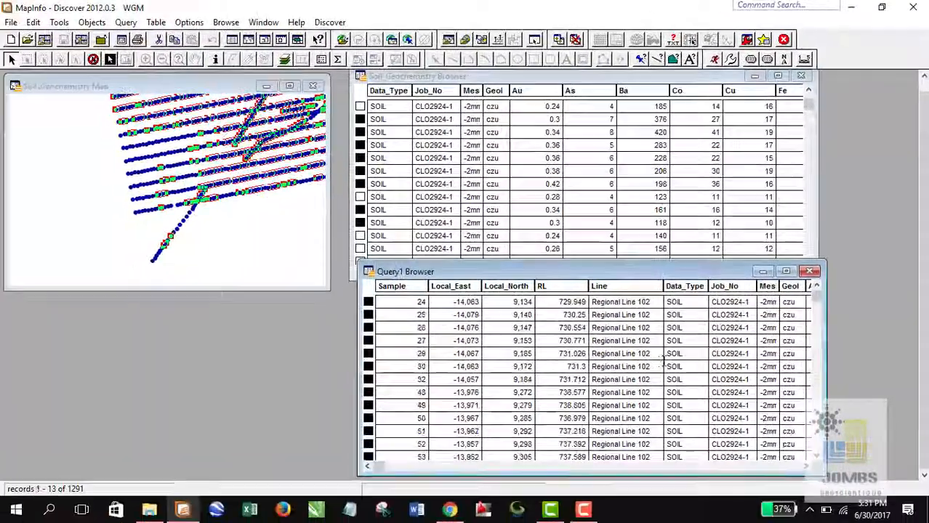
scroll(615, 430, "down", 7)
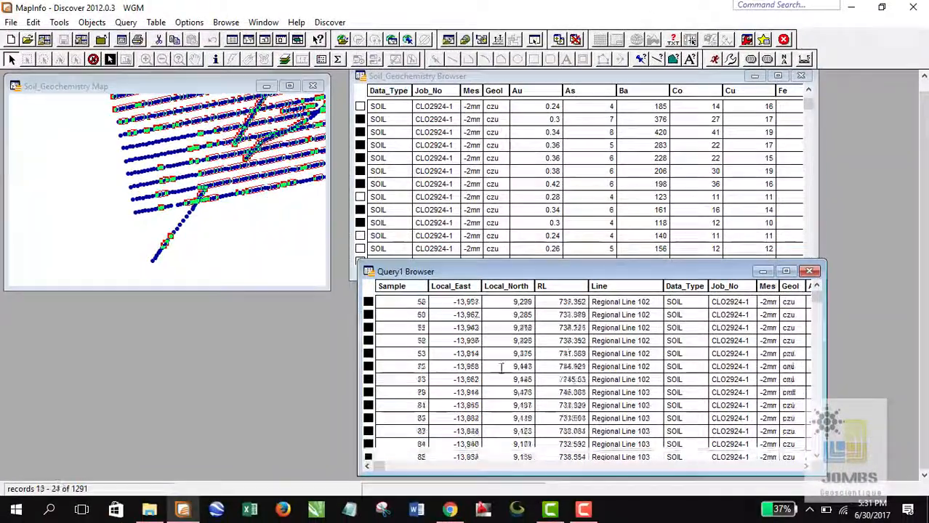
Show the main sampling grid in the Soil_Geochemistry map and move the query result browser fully clear of the table's browser
left_click(203, 88)
scroll(187, 157, "down", 1)
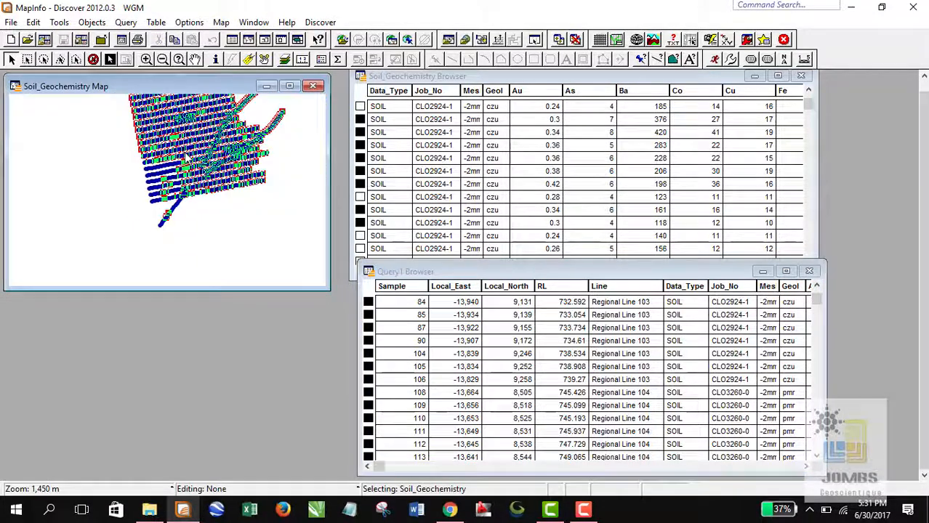
left_click(195, 58)
left_click_drag(283, 125, 283, 168)
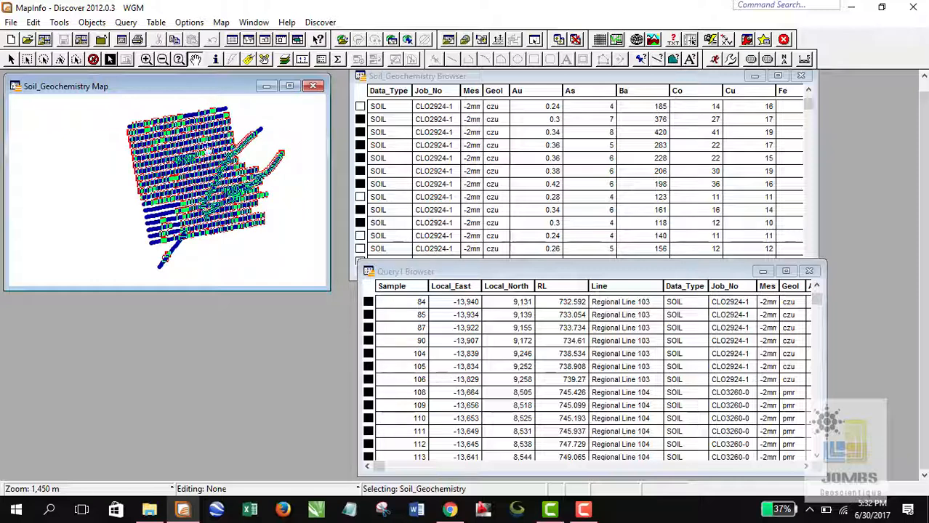
left_click_drag(552, 273, 568, 298)
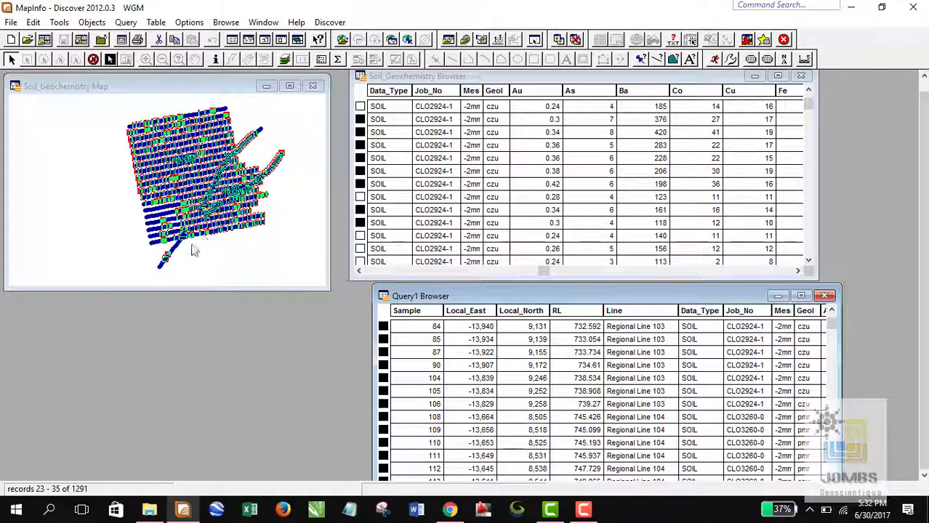
Start saving a table copy and choose the Query1 query result as the table to save
left_click(190, 86)
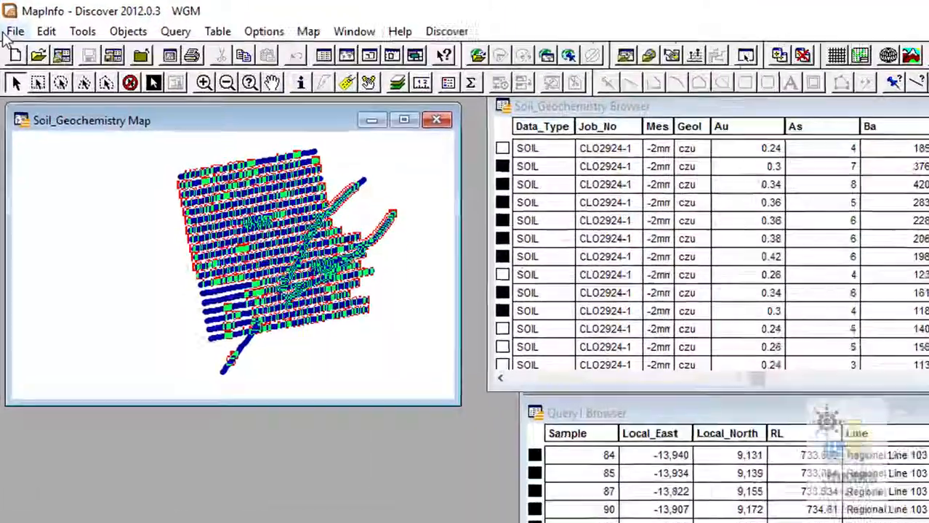
left_click(11, 23)
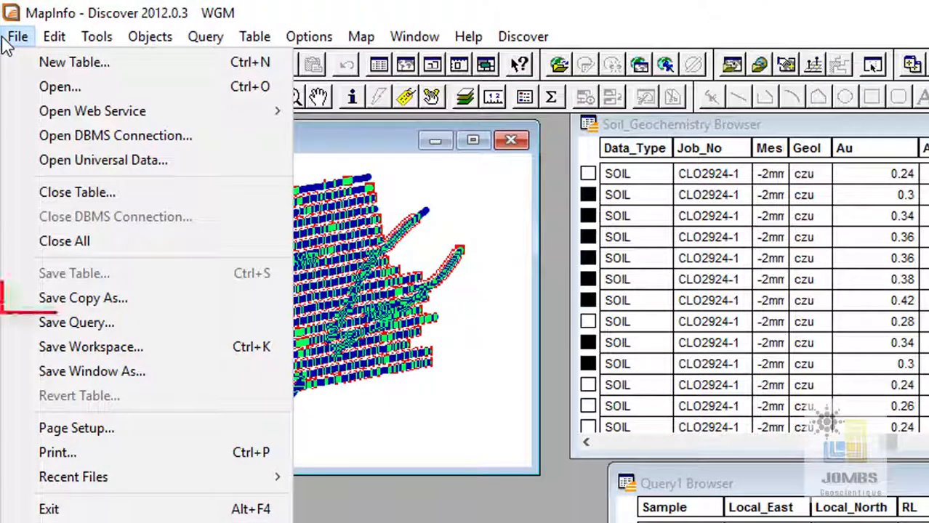
left_click(203, 298)
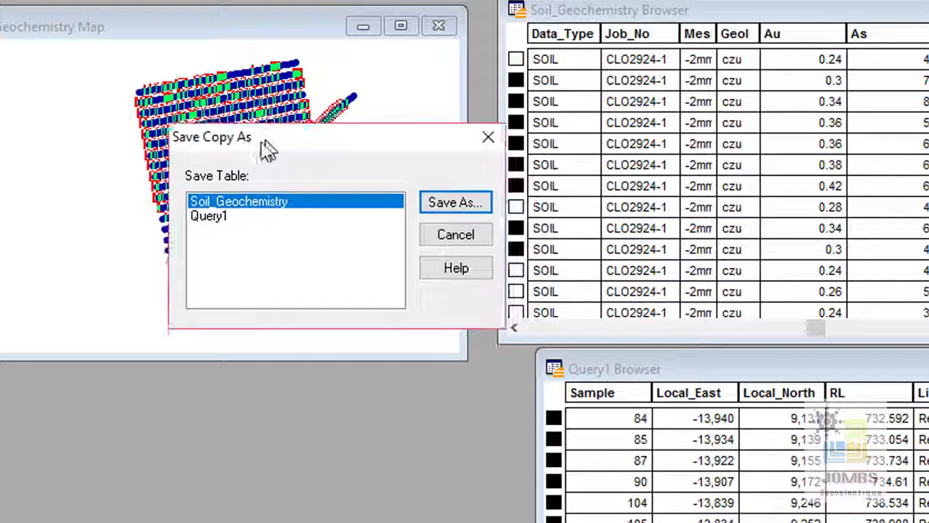
left_click_drag(268, 149, 258, 155)
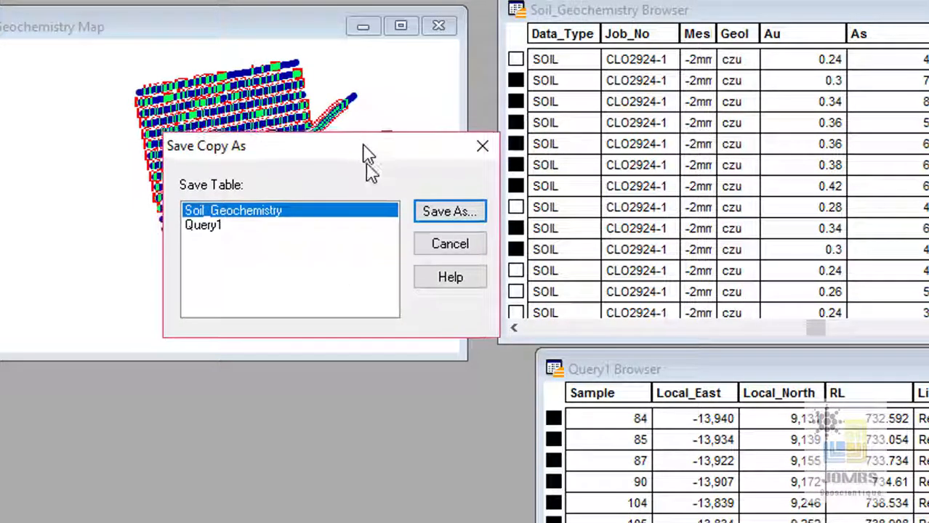
left_click_drag(364, 152, 362, 315)
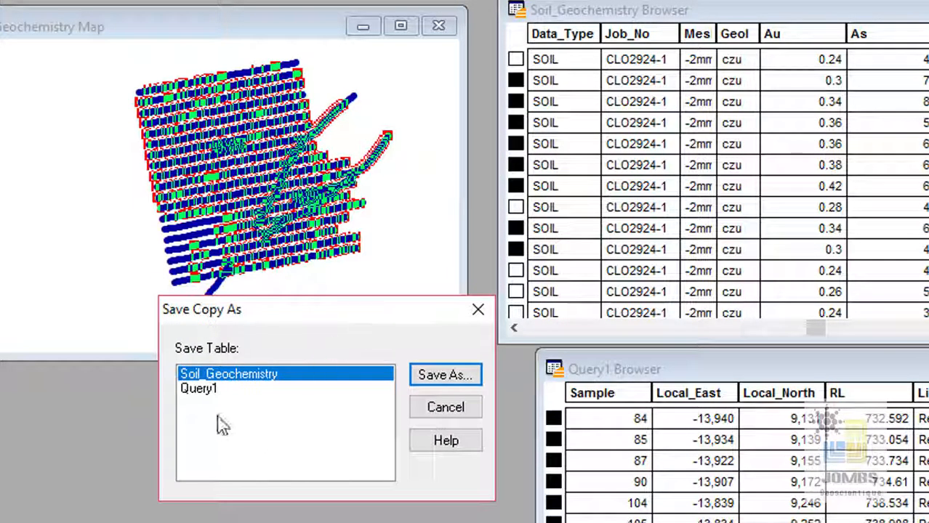
left_click(208, 389)
left_click(212, 374)
left_click(211, 390)
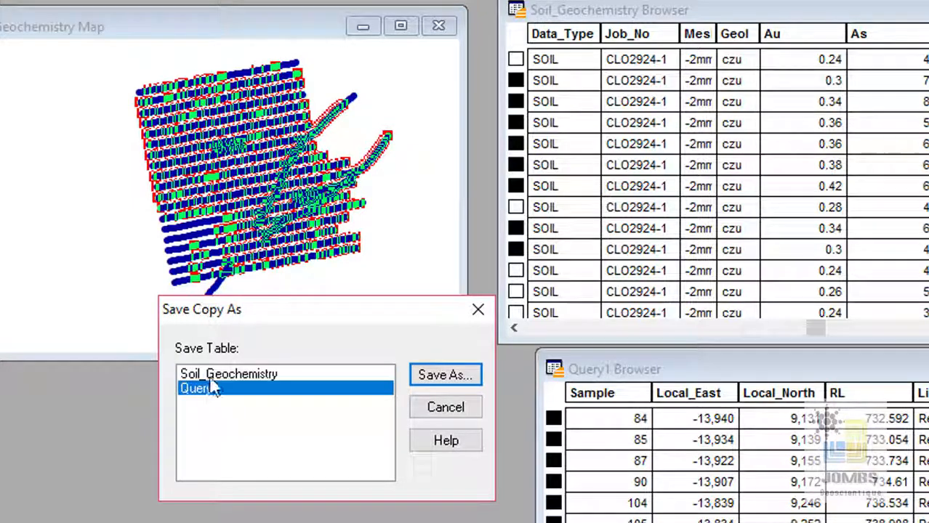
left_click(200, 387)
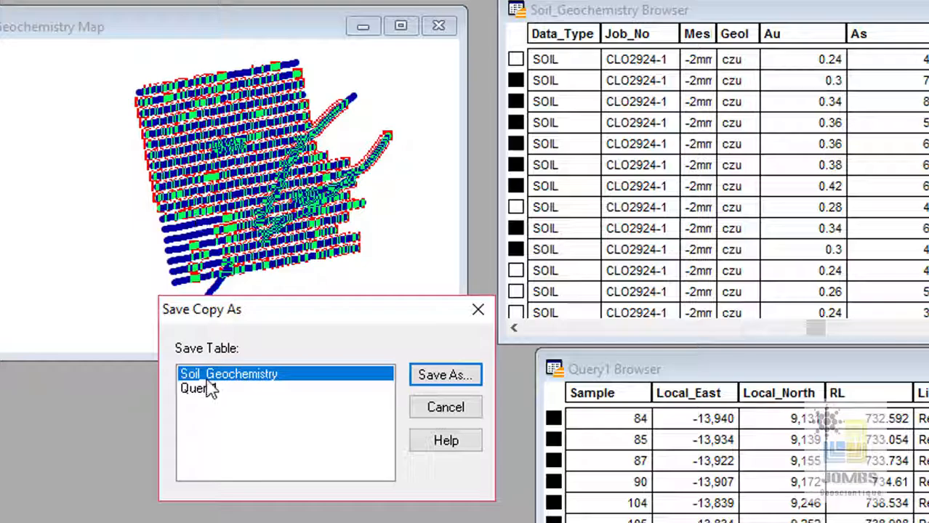
left_click(209, 391)
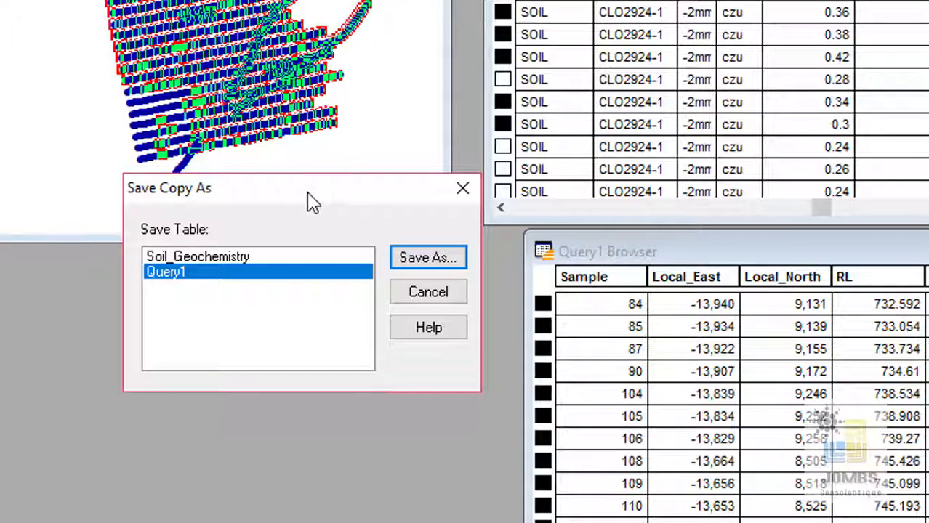
Save the copy of Query1 in the Geochem folder as Au more than 0.3.TAB in MapInfo format
left_click_drag(311, 205, 309, 187)
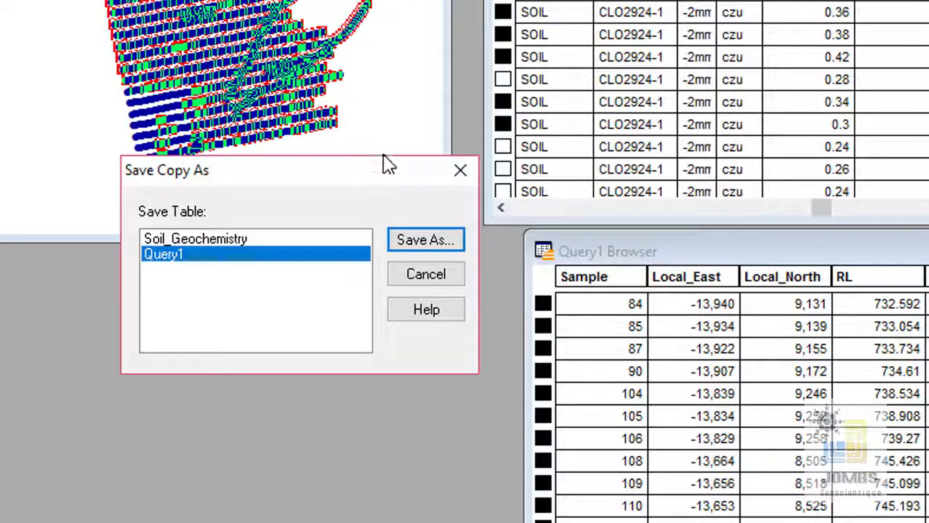
left_click_drag(386, 165, 381, 136)
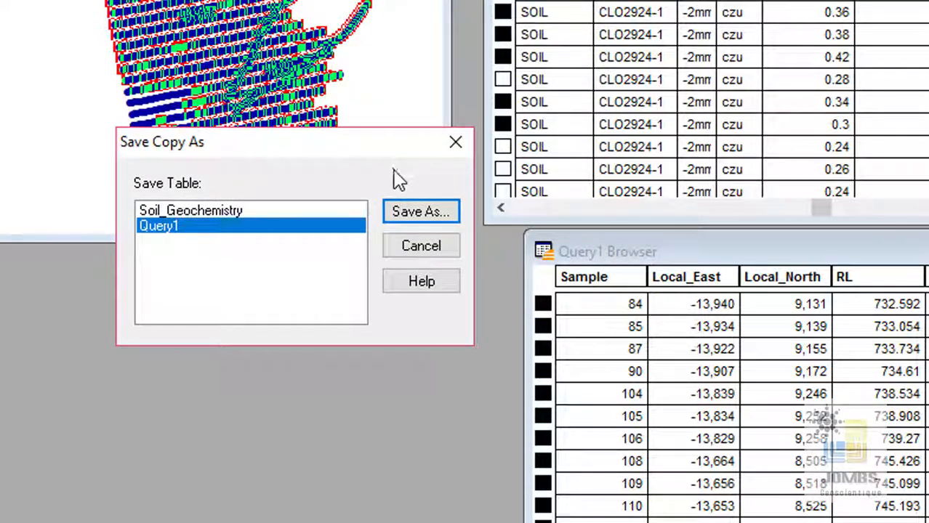
left_click(434, 223)
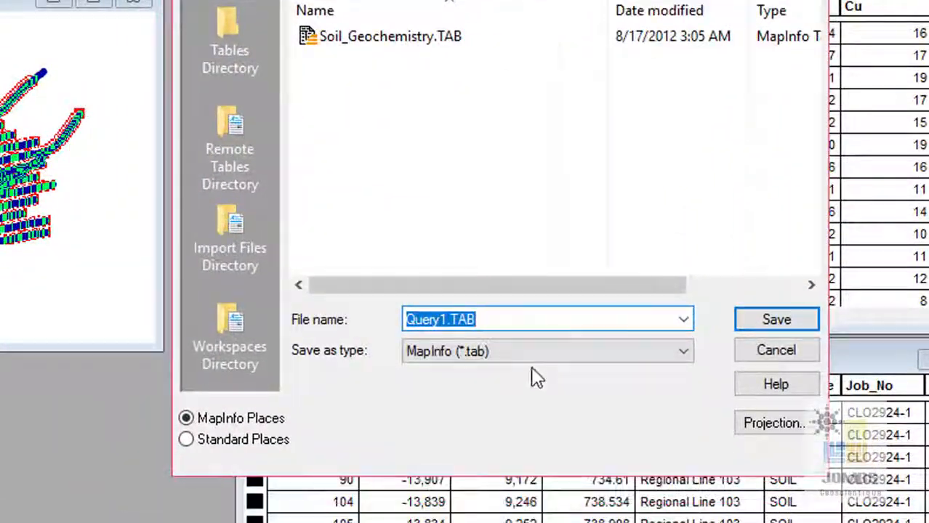
left_click_drag(447, 320, 386, 326)
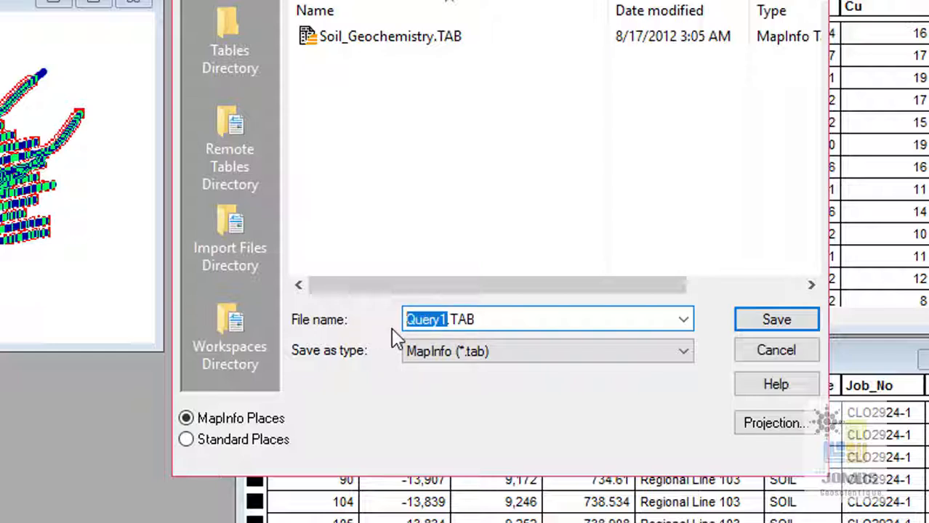
type("A")
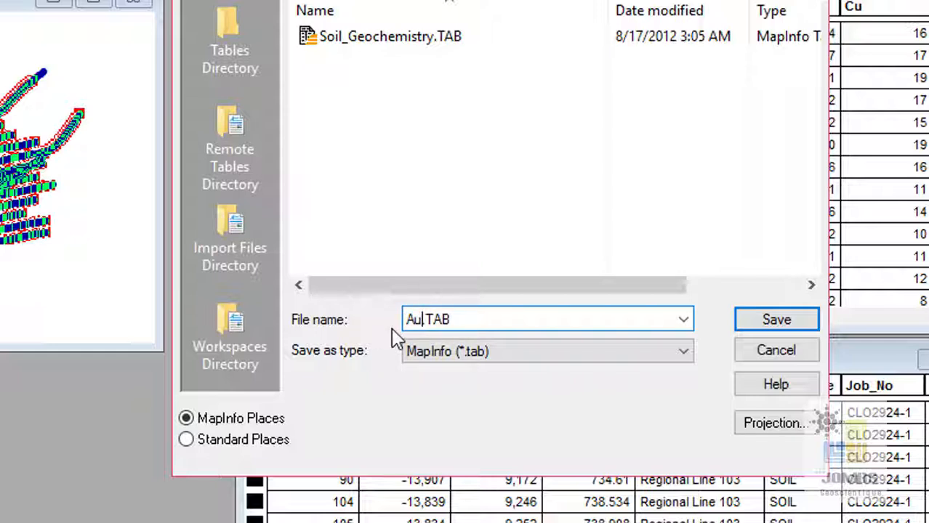
type("u more than")
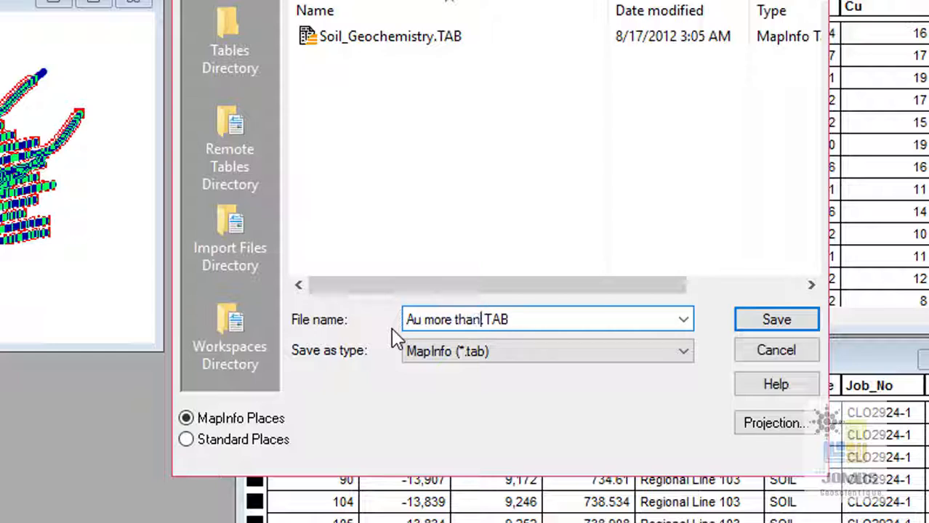
type(" 0.3")
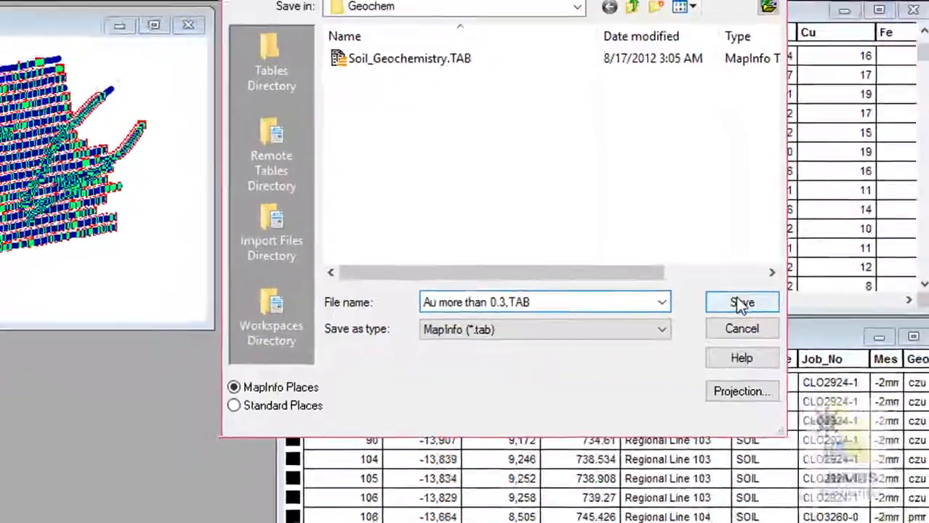
left_click(742, 304)
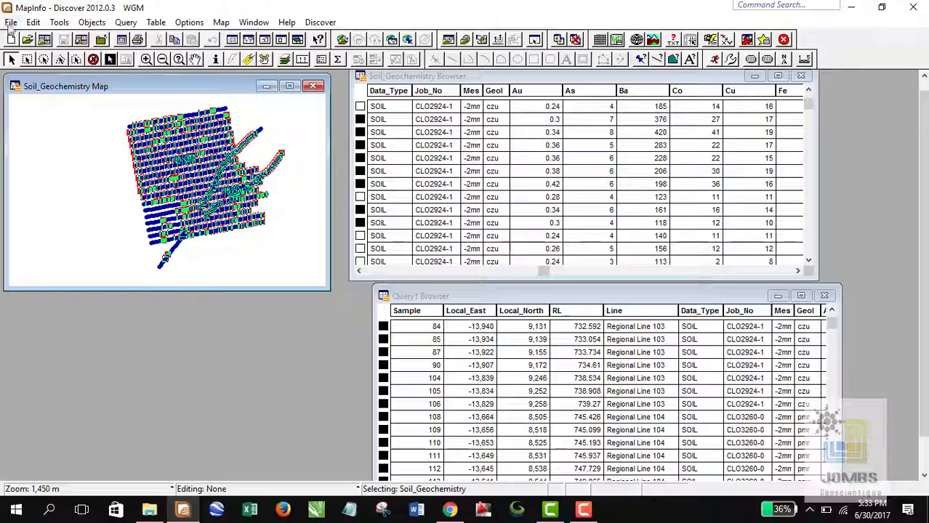
Close all open tables and open Au more than 0.3.TAB from the Geochem folder
left_click(11, 22)
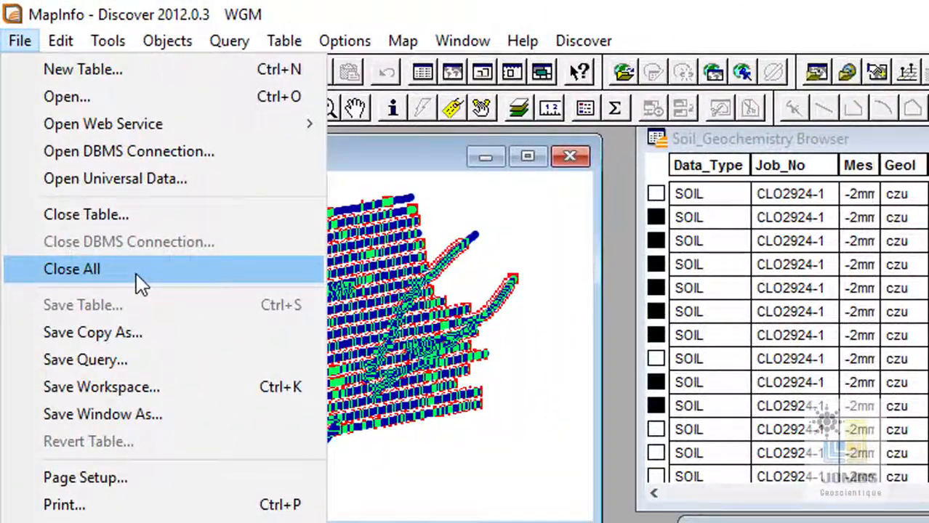
left_click(141, 284)
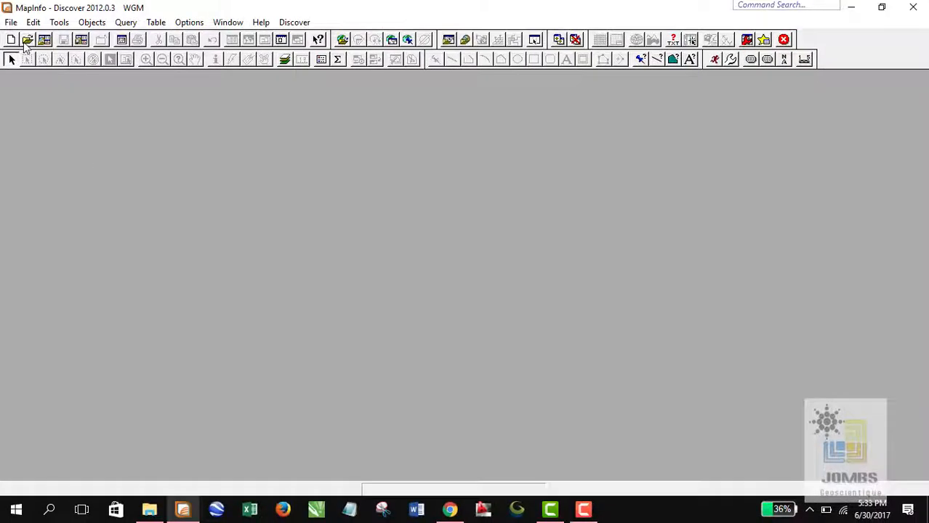
left_click(26, 40)
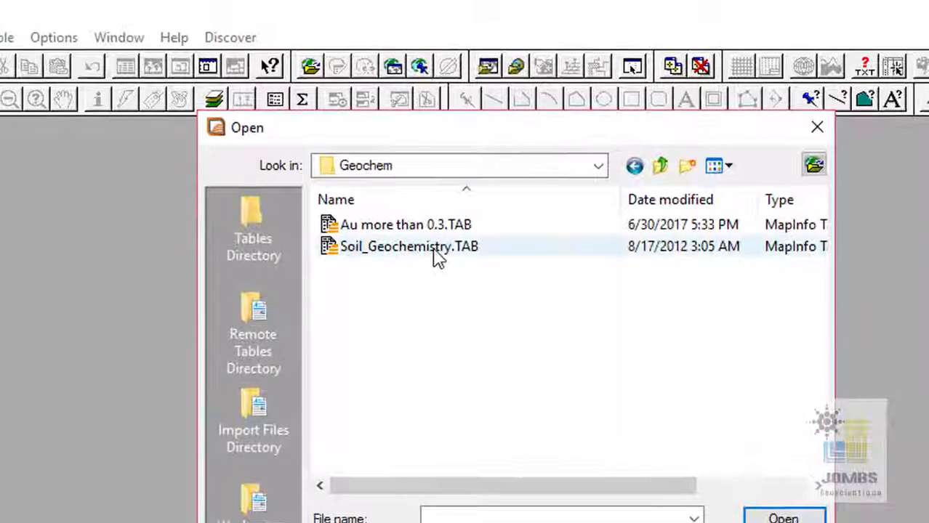
left_click(421, 227)
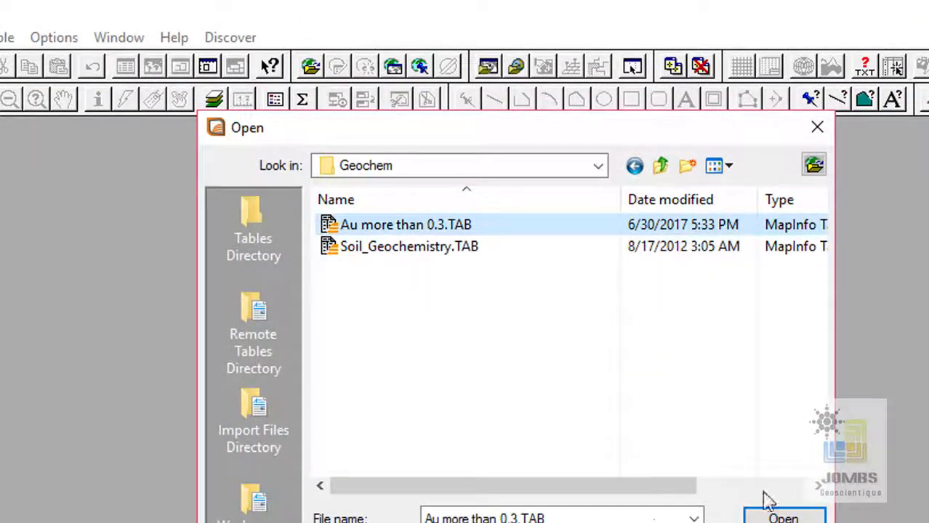
left_click(784, 516)
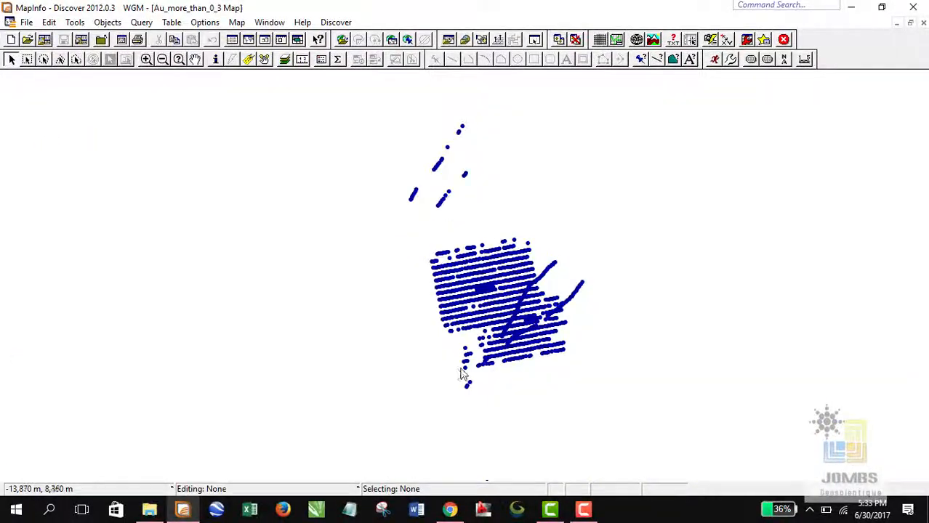
Examine the overall spread of points in the Au_more_than_0_3 map, including the southern survey lines and the main grid
scroll(456, 327, "down", 1)
left_click(195, 60)
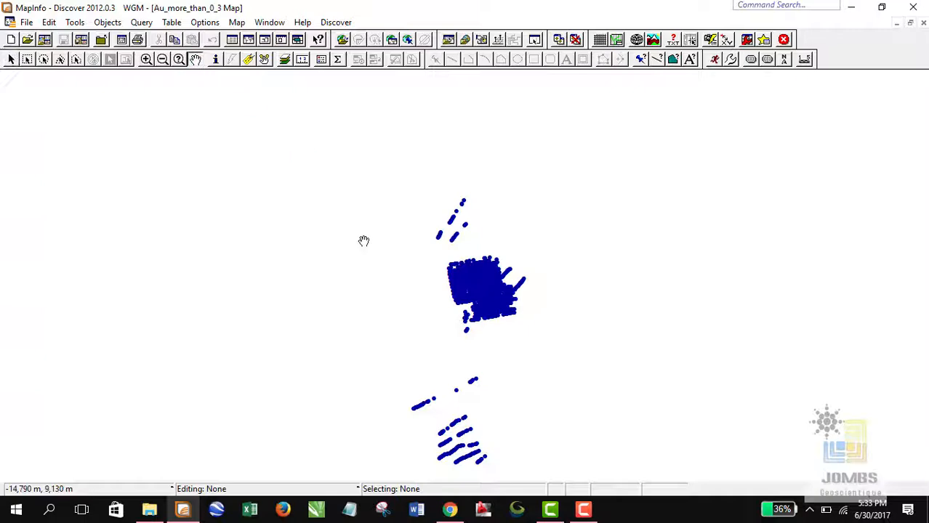
scroll(401, 234, "up", 3)
left_click_drag(439, 346, 451, 271)
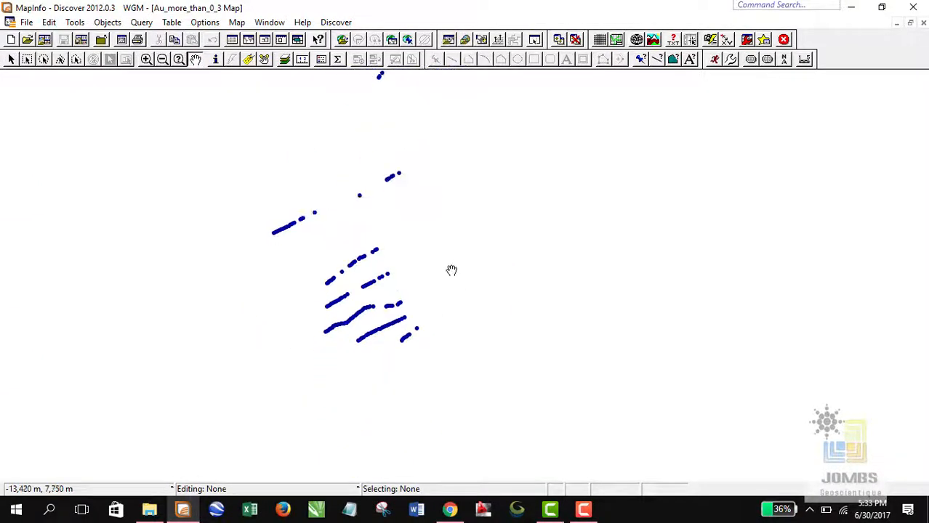
scroll(429, 232, "down", 1)
scroll(485, 234, "up", 1)
left_click_drag(485, 234, 416, 285)
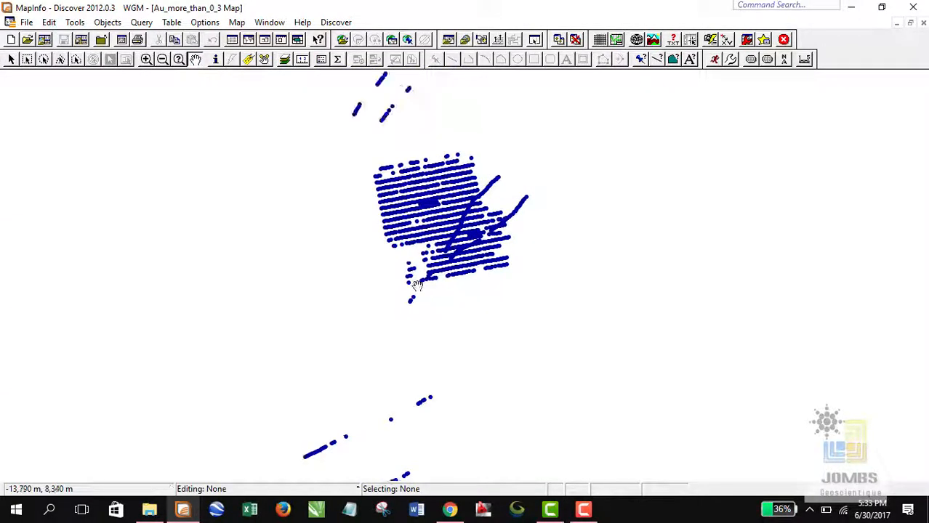
scroll(427, 222, "up", 1)
scroll(322, 197, "down", 1)
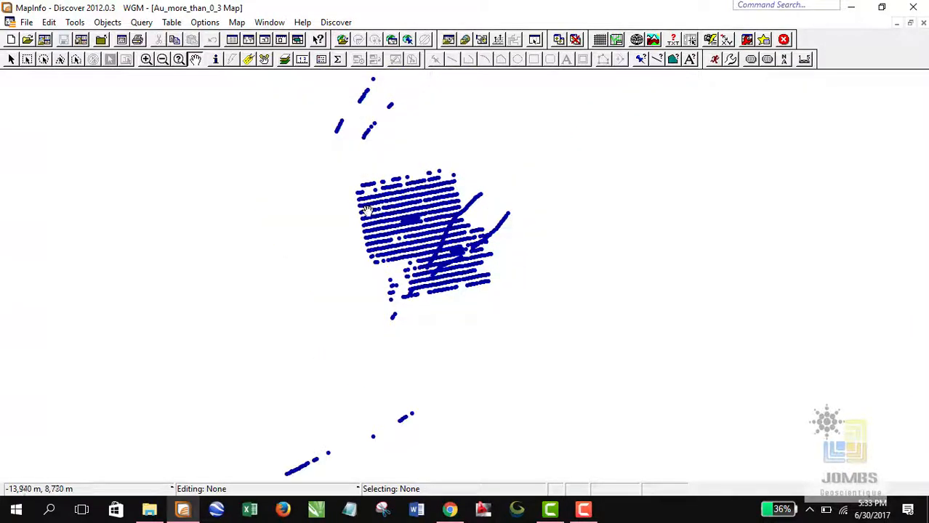
left_click_drag(392, 191, 337, 213)
left_click_drag(433, 292, 419, 254)
scroll(412, 244, "down", 1)
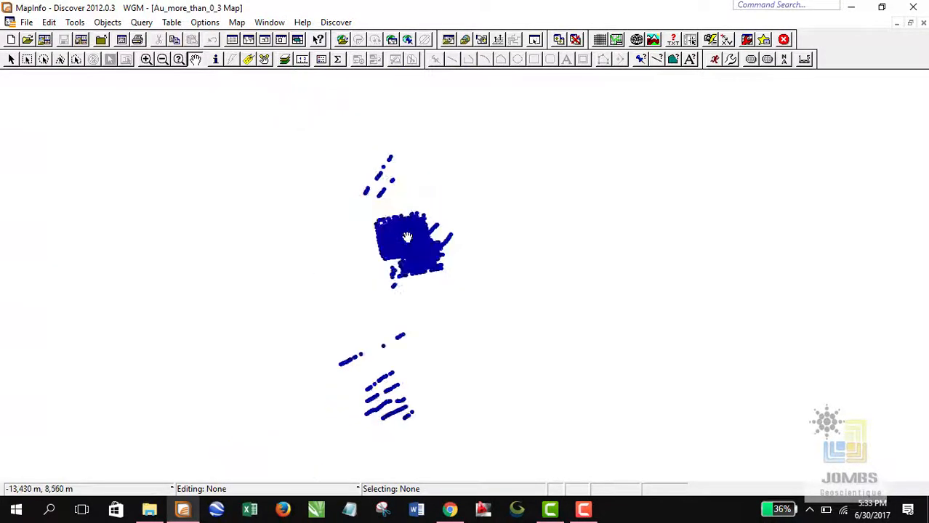
Inspect the main grid and northern lines of the Au_more_than_0_3 map at close range, then show all sample groups together
left_click_drag(450, 285, 421, 263)
scroll(388, 216, "up", 2)
left_click_drag(387, 216, 641, 336)
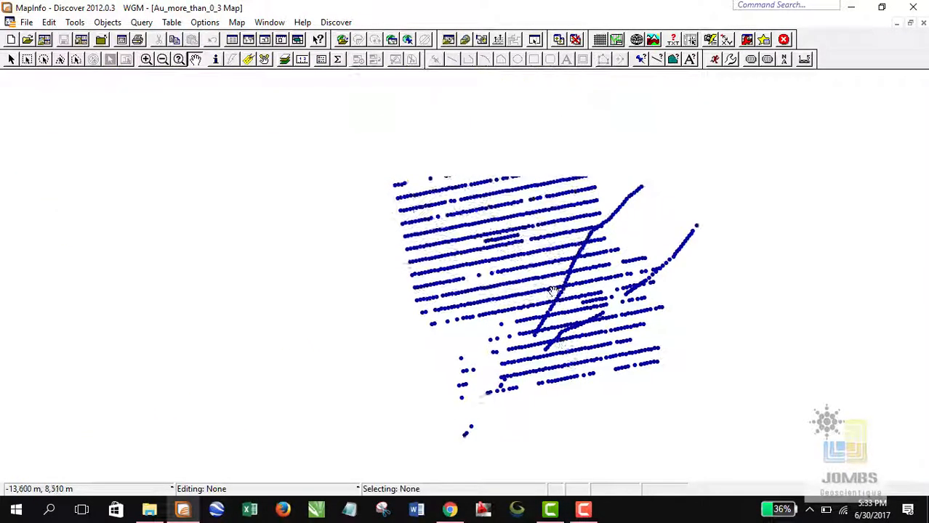
left_click_drag(494, 149, 488, 258)
scroll(483, 253, "down", 1)
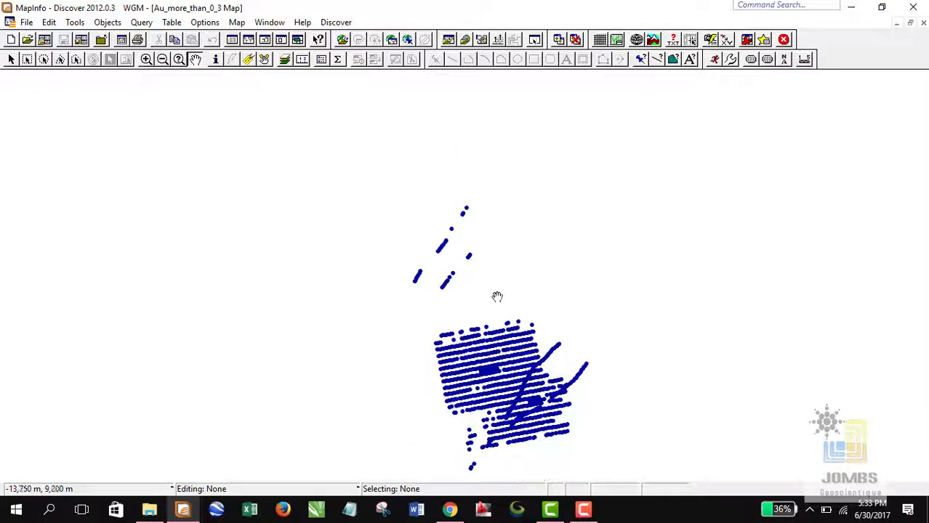
left_click_drag(496, 297, 468, 149)
scroll(467, 253, "up", 1)
left_click_drag(465, 204, 447, 257)
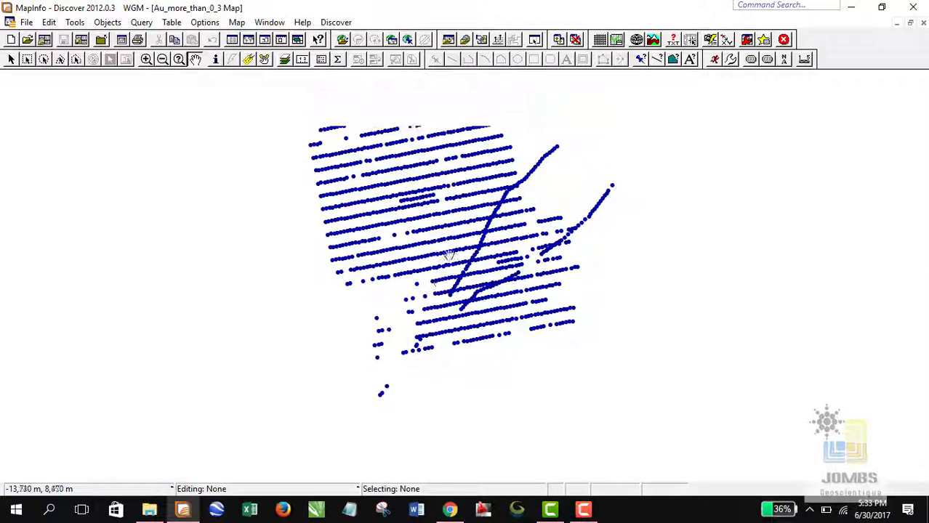
scroll(431, 195, "up", 1)
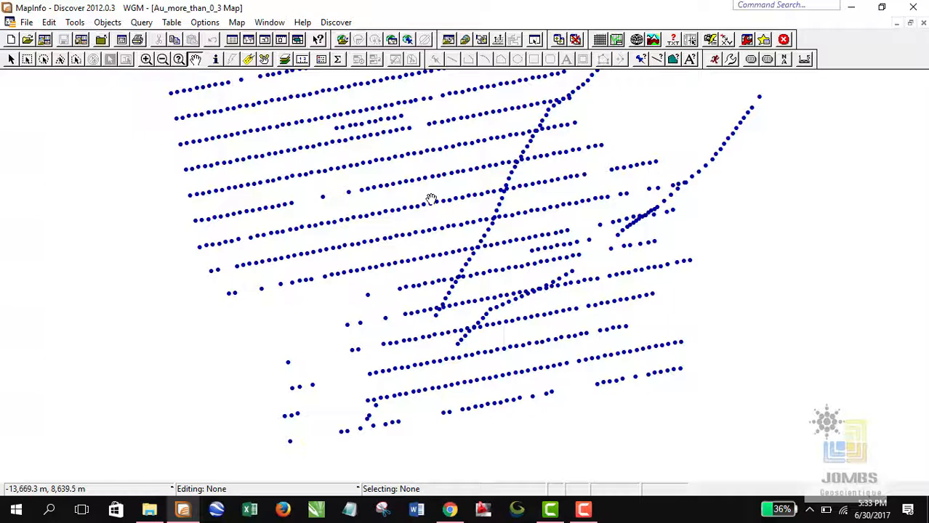
scroll(431, 198, "down", 2)
left_click_drag(480, 300, 466, 259)
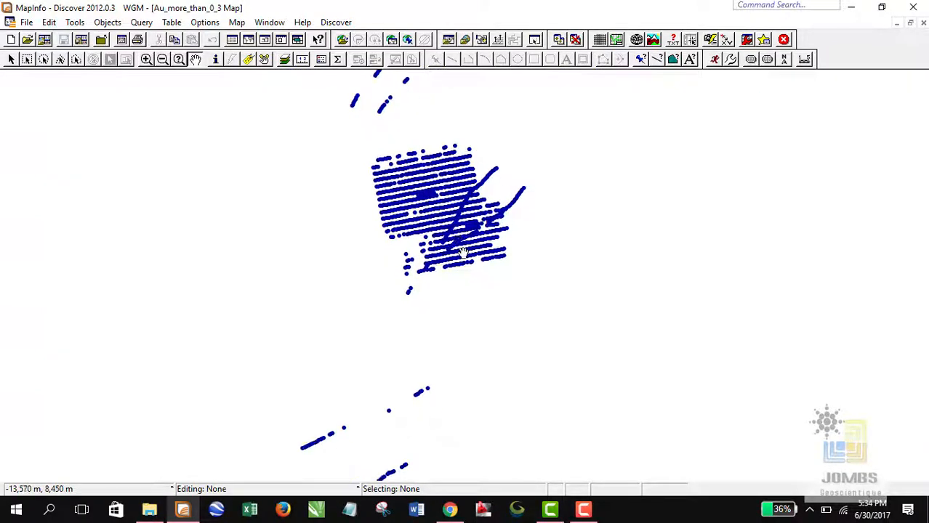
scroll(463, 255, "down", 1)
left_click_drag(478, 301, 468, 288)
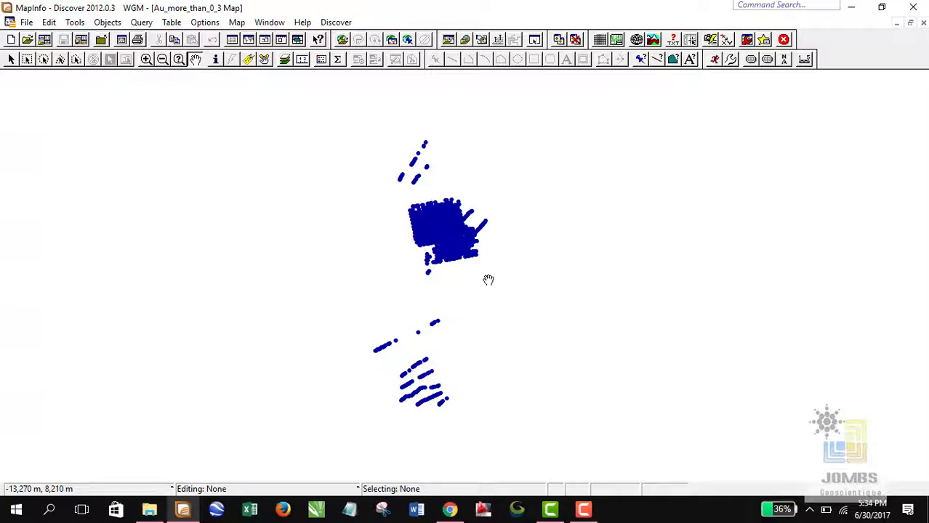
Open a browser of the Au_more_than_0_3 table and select individual sample records among its first rows
key("F2")
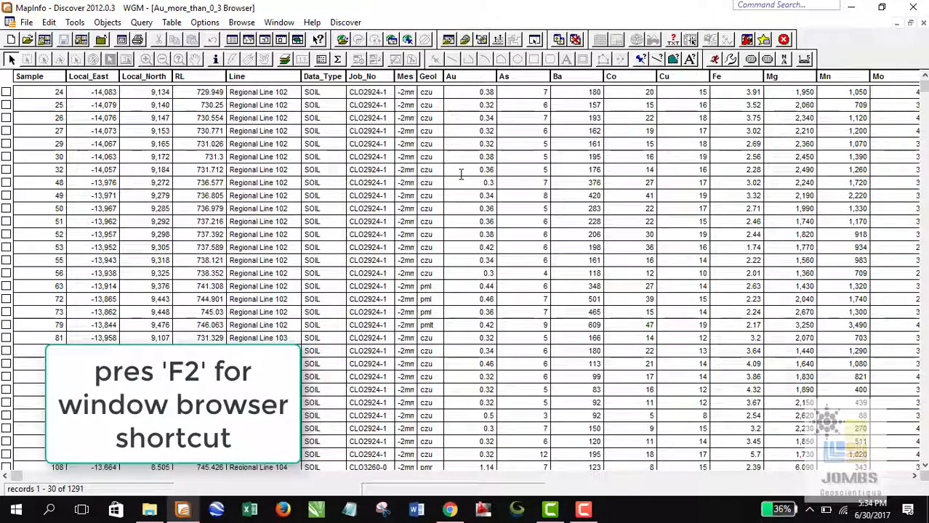
left_click(472, 92)
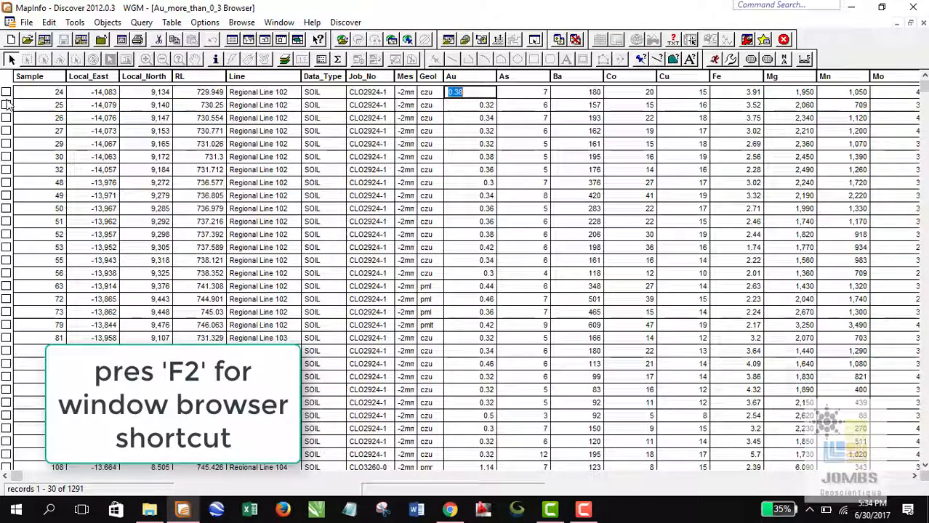
left_click(6, 105)
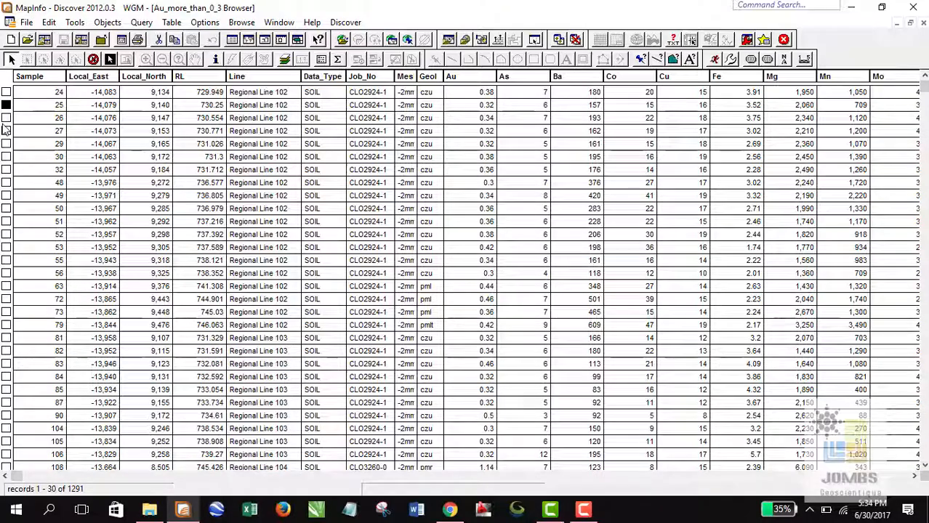
left_click(5, 132)
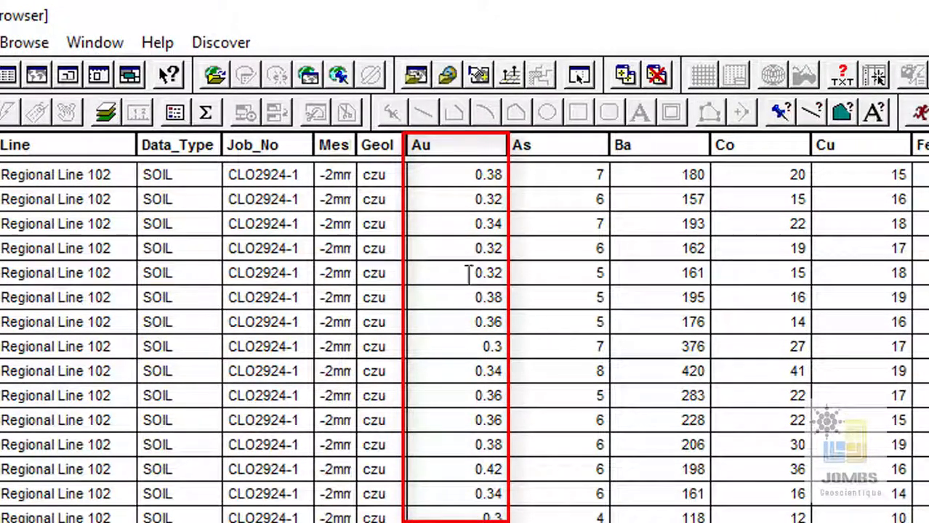
Check the Au values of the first records in the Au_more_than_0_3 browser against the 0.3 threshold
left_click(465, 176)
left_click(454, 200)
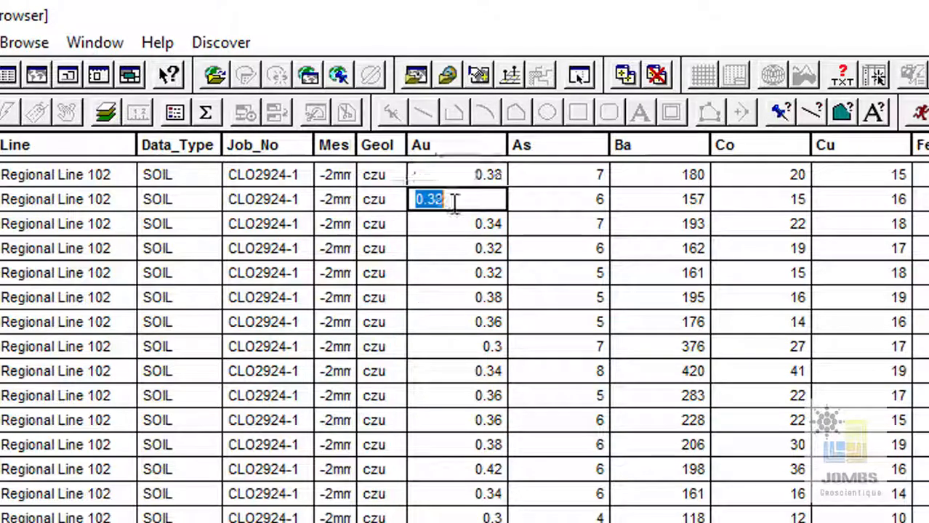
left_click(451, 227)
left_click(453, 250)
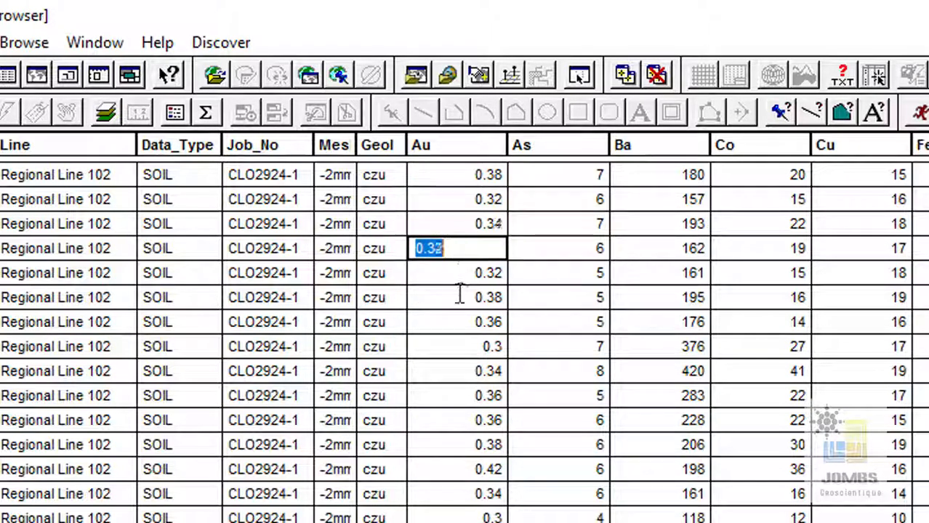
left_click(461, 294)
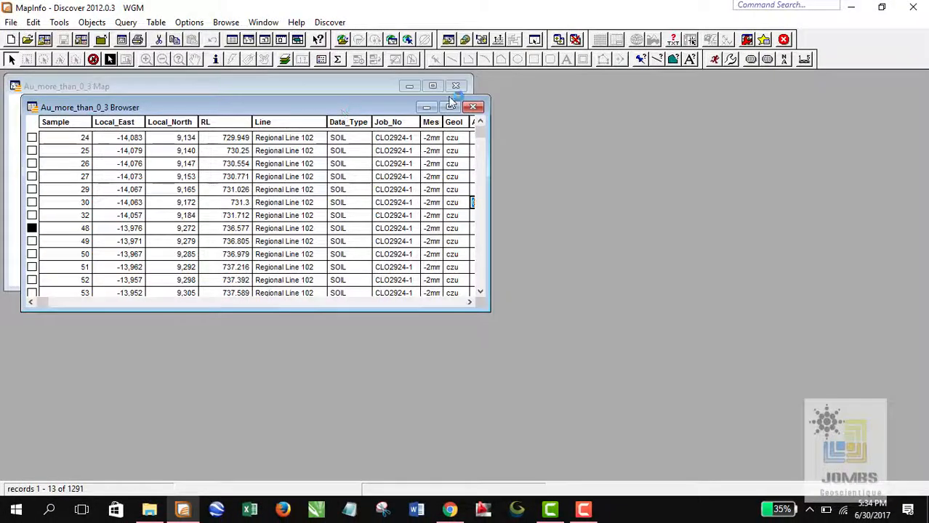
Place the Au_more_than_0_3 browser beside the map window so that both are visible
left_click_drag(451, 102, 910, 76)
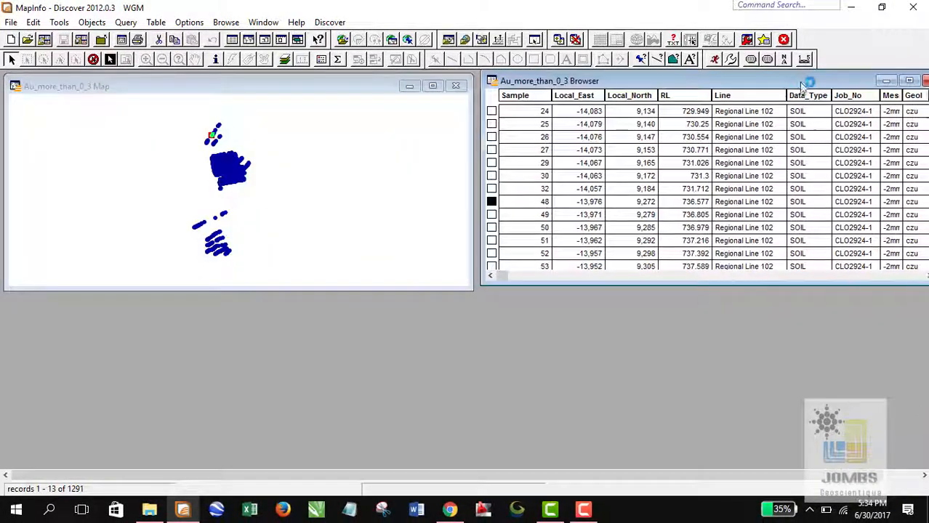